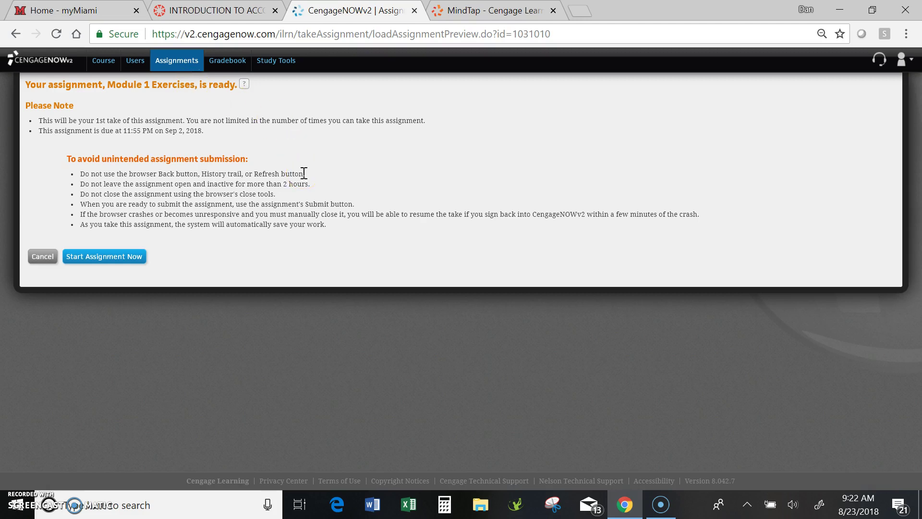
Start the Module 1 Exercises assignment to reach the Ex. 1-18 Algo Udder Products instructions.
{"action": "left_click", "coordinate": [112, 257]}
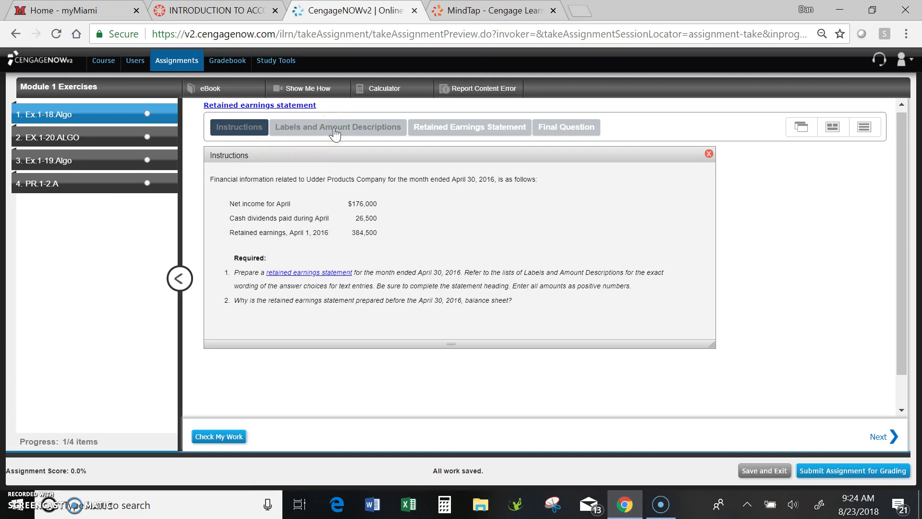
Bring up the Labels and Amount Descriptions list and the Retained Earnings Statement panel together, and review them.
{"action": "left_click", "coordinate": [335, 135]}
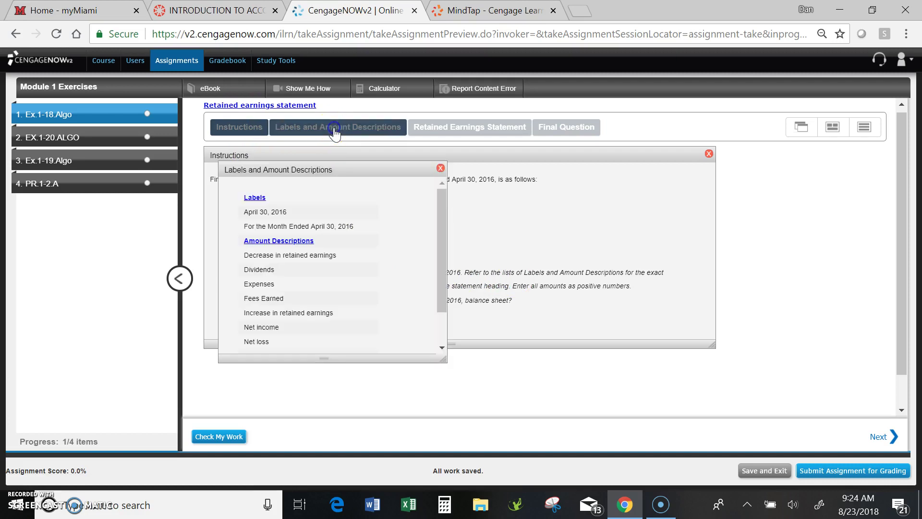
{"action": "left_click", "coordinate": [490, 133]}
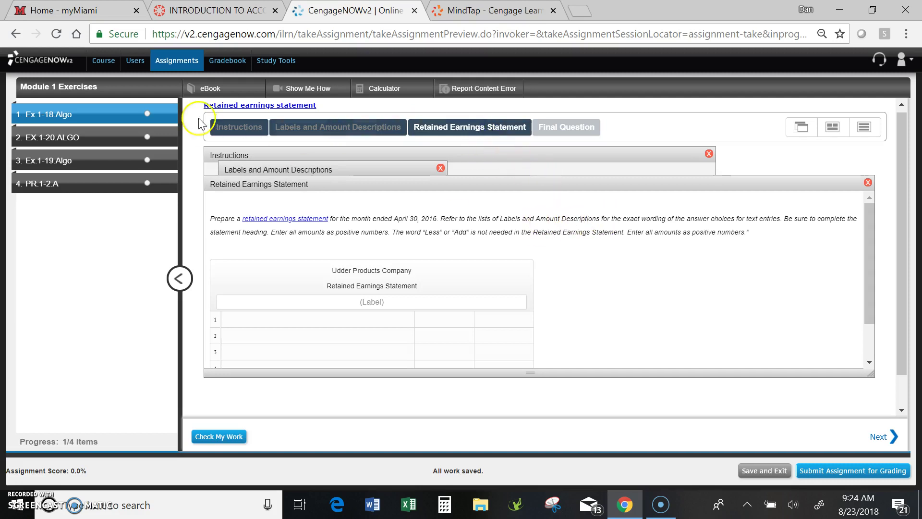
{"action": "left_click", "coordinate": [868, 128]}
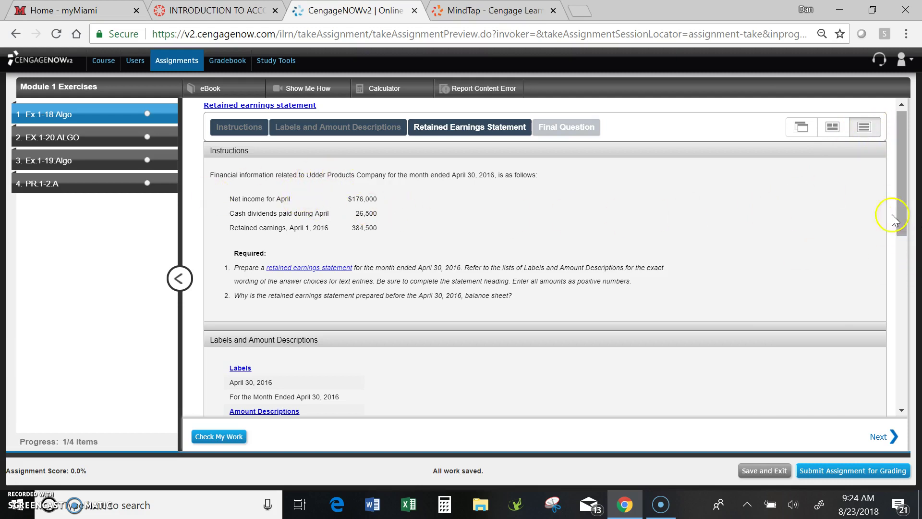
{"action": "scroll", "coordinate": [721, 233], "scroll_direction": "down", "scroll_amount": 2}
{"action": "scroll", "coordinate": [649, 288], "scroll_direction": "down", "scroll_amount": 2}
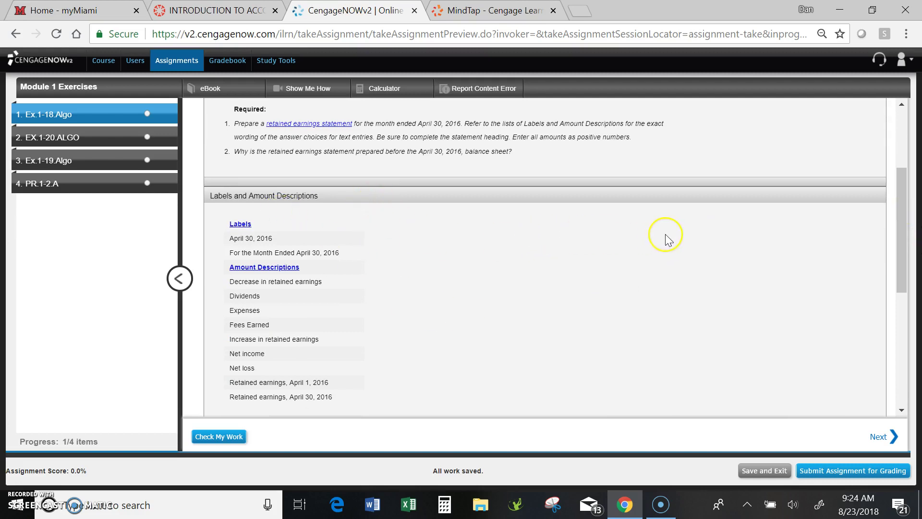
{"action": "scroll", "coordinate": [665, 234], "scroll_direction": "down", "scroll_amount": 6}
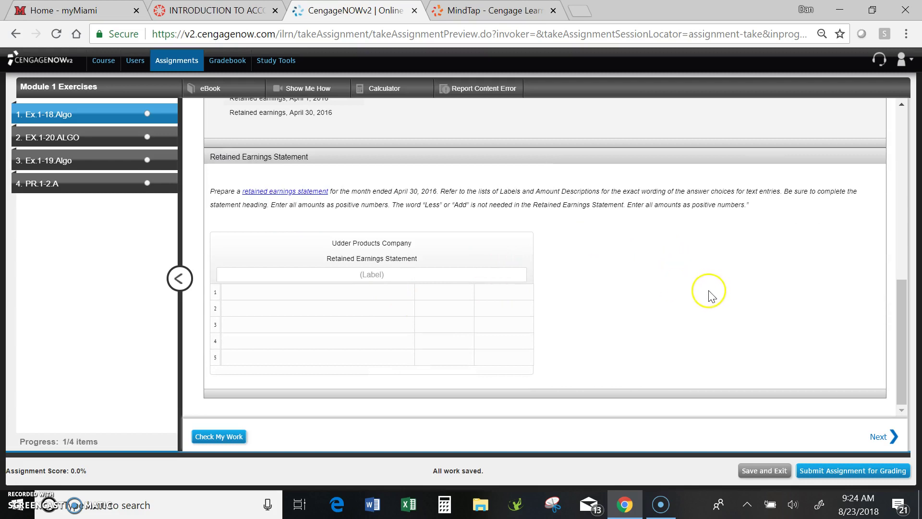
{"action": "scroll", "coordinate": [710, 290], "scroll_direction": "up", "scroll_amount": 8}
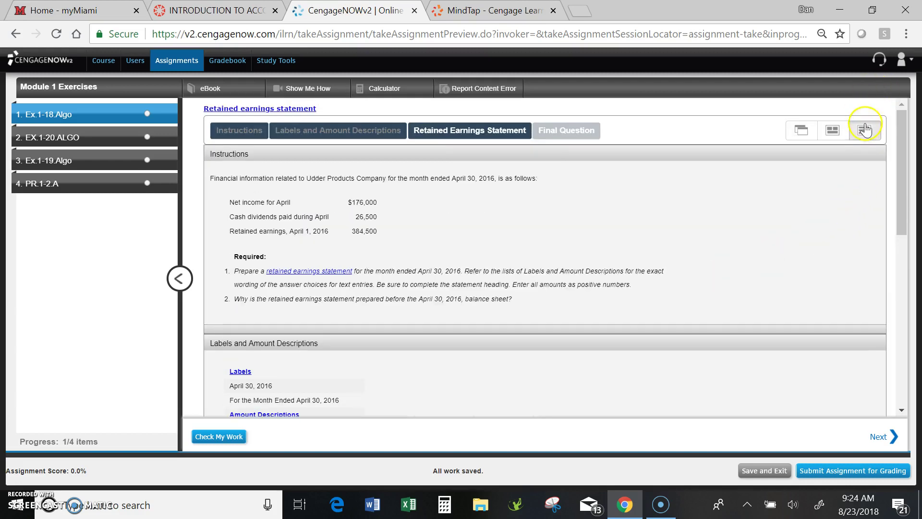
Try the side-by-side layout, then go back to the single stacked-column layout.
{"action": "left_click", "coordinate": [836, 130]}
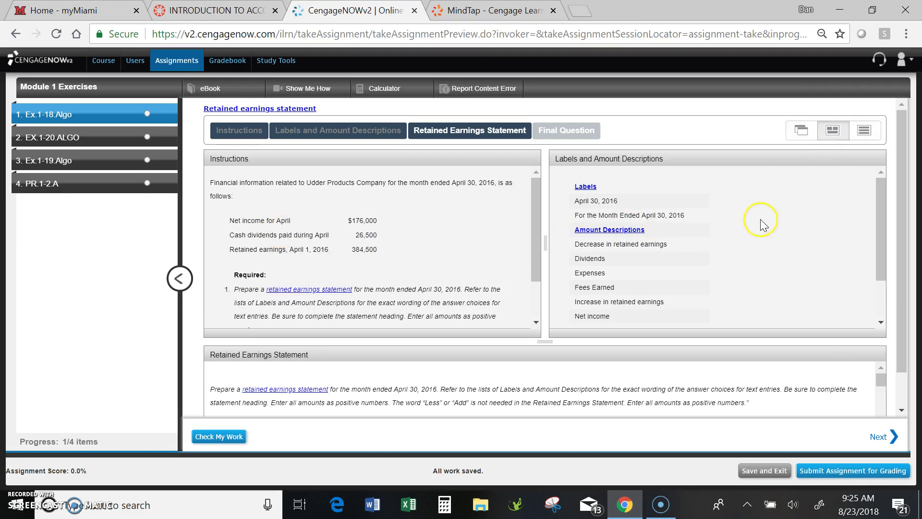
{"action": "scroll", "coordinate": [432, 318], "scroll_direction": "down", "scroll_amount": 2}
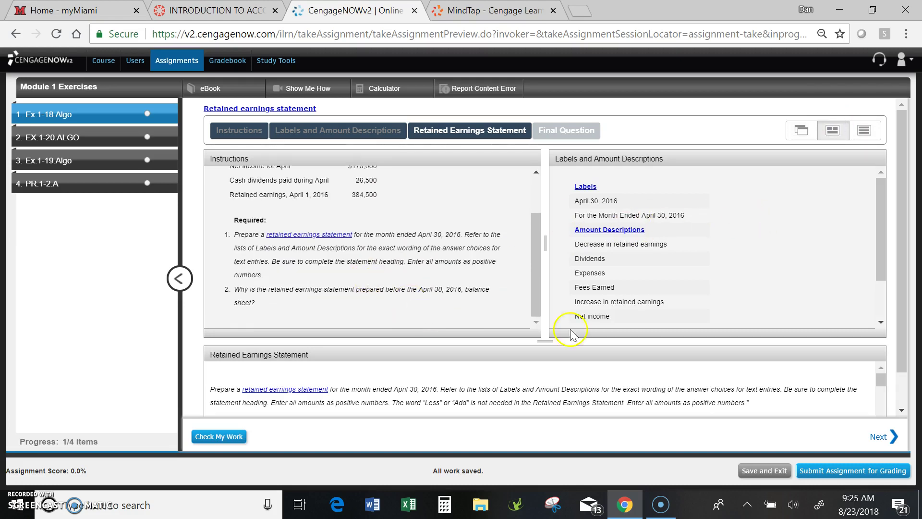
{"action": "left_click", "coordinate": [865, 131]}
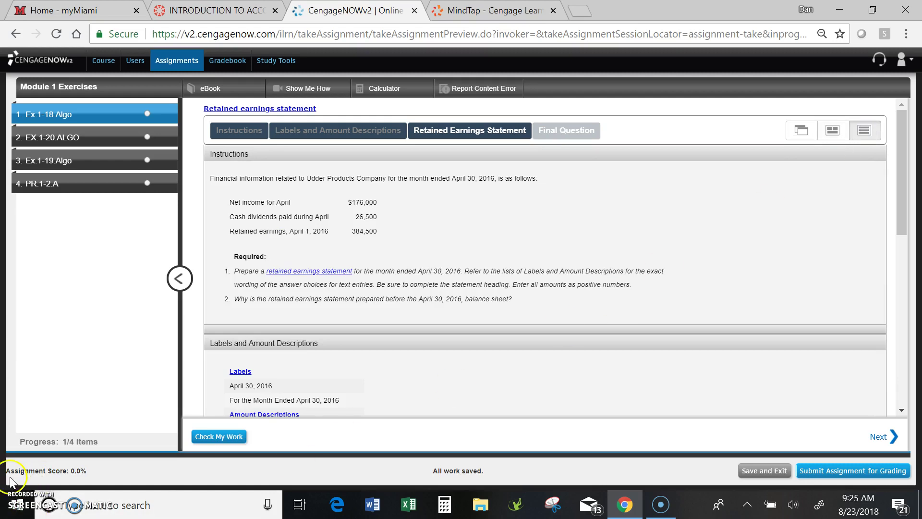
Scroll down to the statement and select the heading's label line.
{"action": "scroll", "coordinate": [787, 197], "scroll_direction": "down", "scroll_amount": 5}
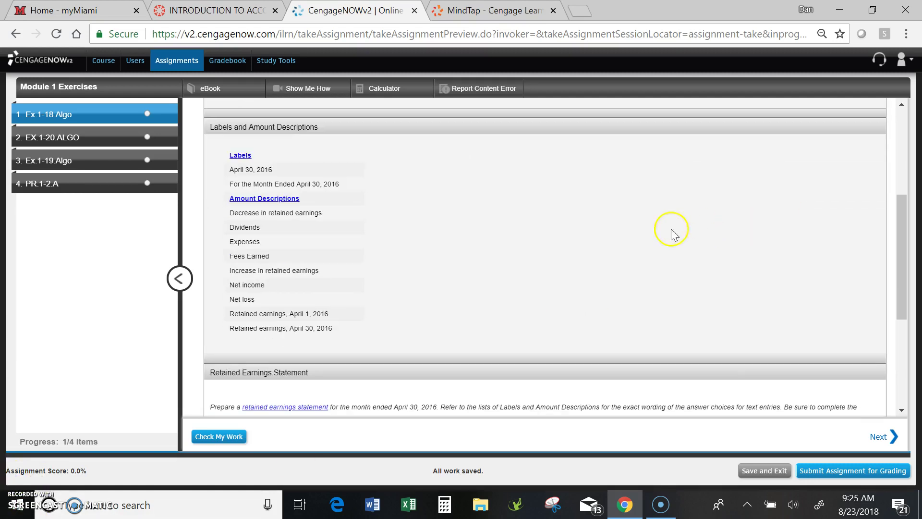
{"action": "scroll", "coordinate": [700, 189], "scroll_direction": "down", "scroll_amount": 4}
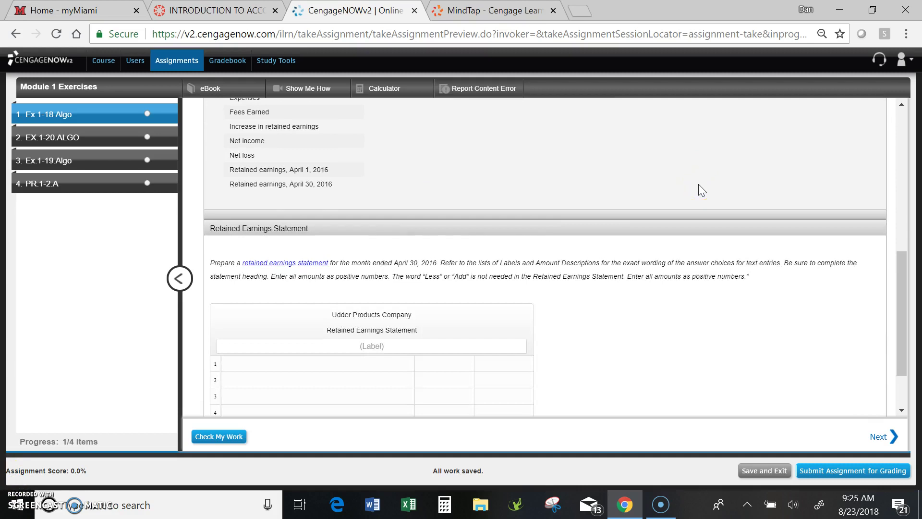
{"action": "scroll", "coordinate": [698, 184], "scroll_direction": "down", "scroll_amount": 1}
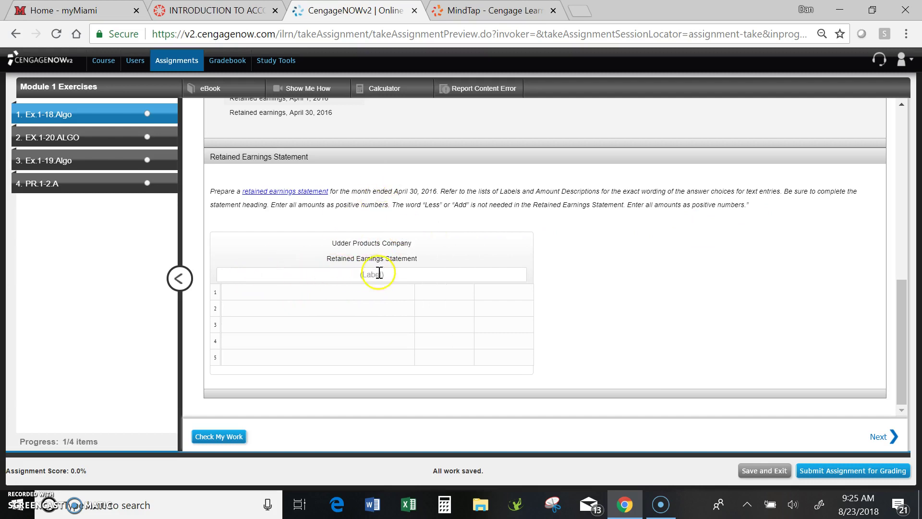
{"action": "left_click", "coordinate": [399, 273]}
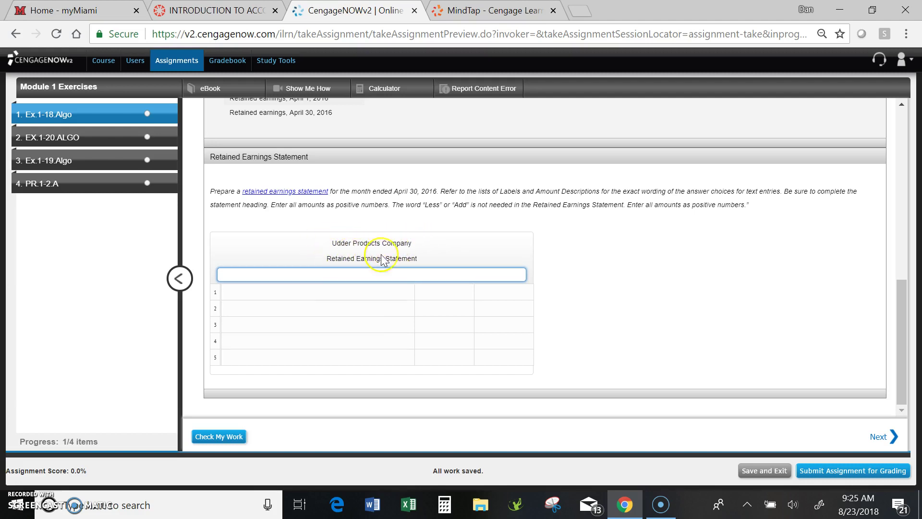
{"action": "left_click", "coordinate": [904, 341]}
{"action": "left_click_drag", "start_coordinate": [904, 341], "coordinate": [903, 254]}
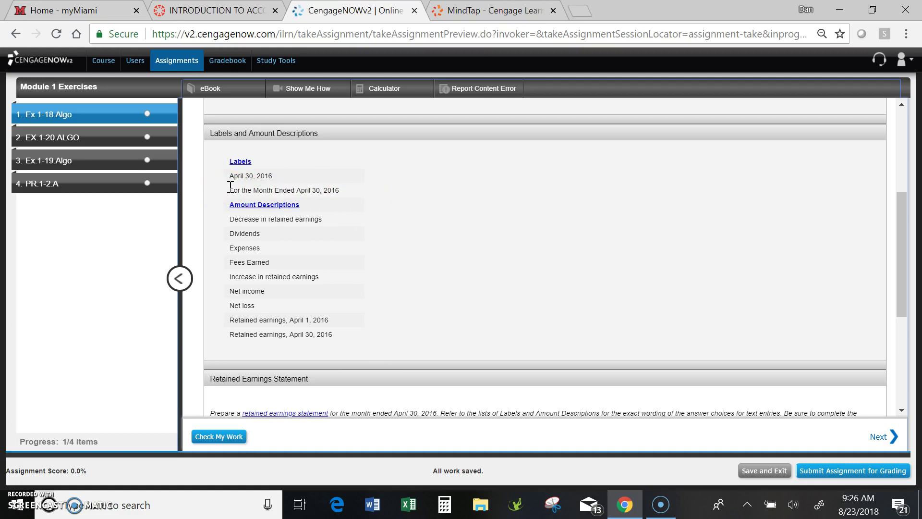
Copy 'For the Month Ended April 30, 2016' and paste it into the heading's date line.
{"action": "left_click_drag", "start_coordinate": [230, 188], "coordinate": [341, 188]}
{"action": "right_click", "coordinate": [303, 191]}
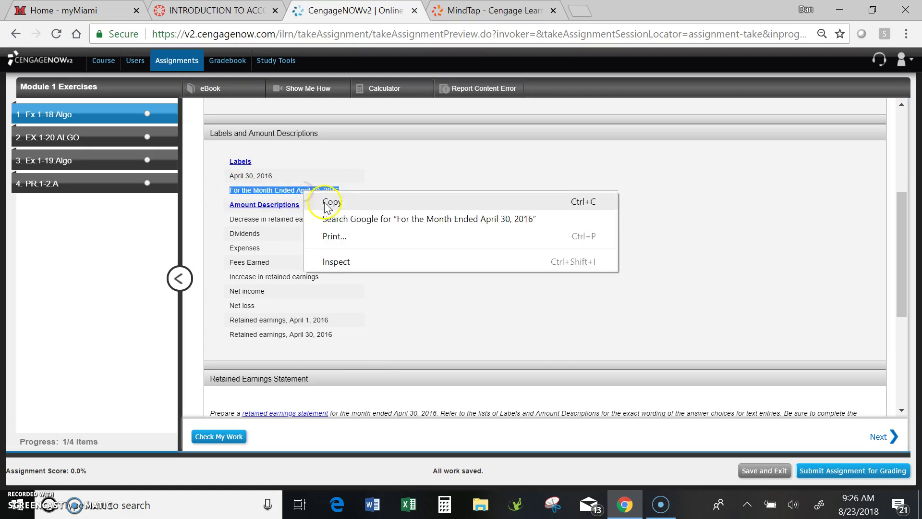
{"action": "left_click", "coordinate": [333, 202]}
{"action": "scroll", "coordinate": [602, 248], "scroll_direction": "down", "scroll_amount": 3}
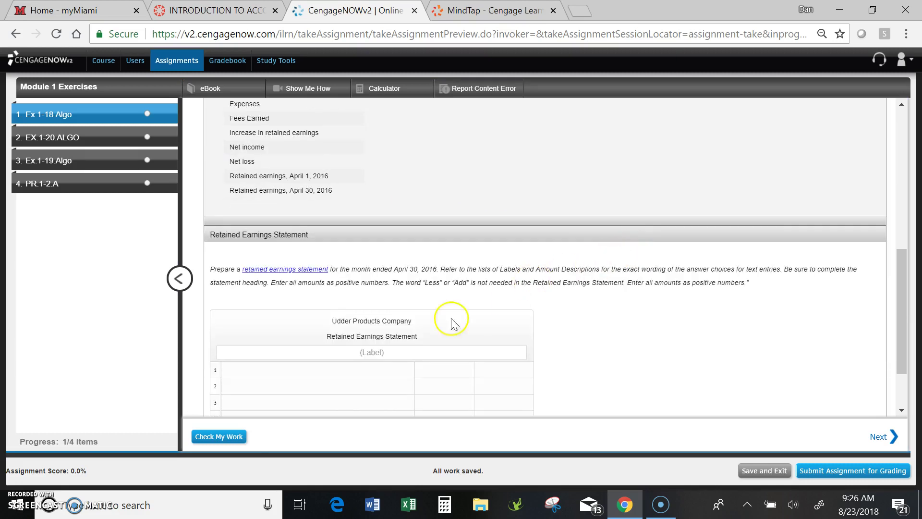
{"action": "left_click", "coordinate": [370, 352]}
{"action": "right_click", "coordinate": [370, 352]}
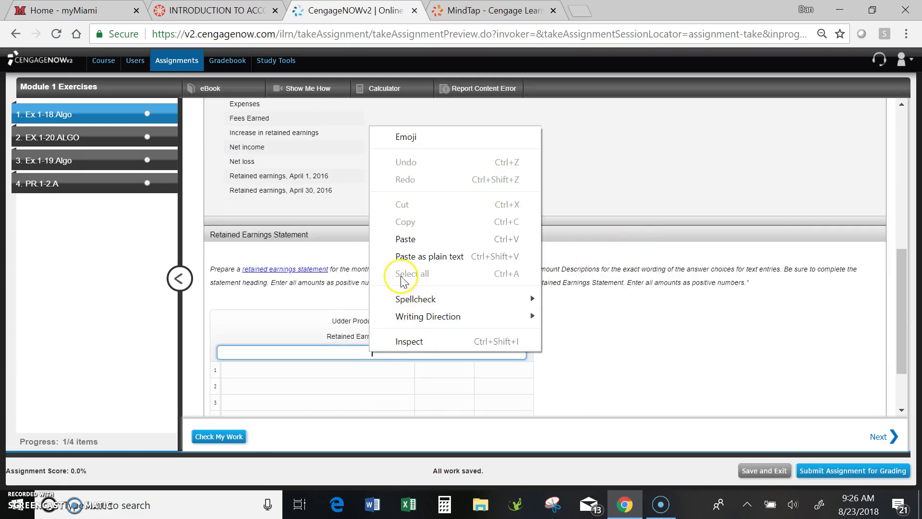
{"action": "left_click", "coordinate": [409, 239]}
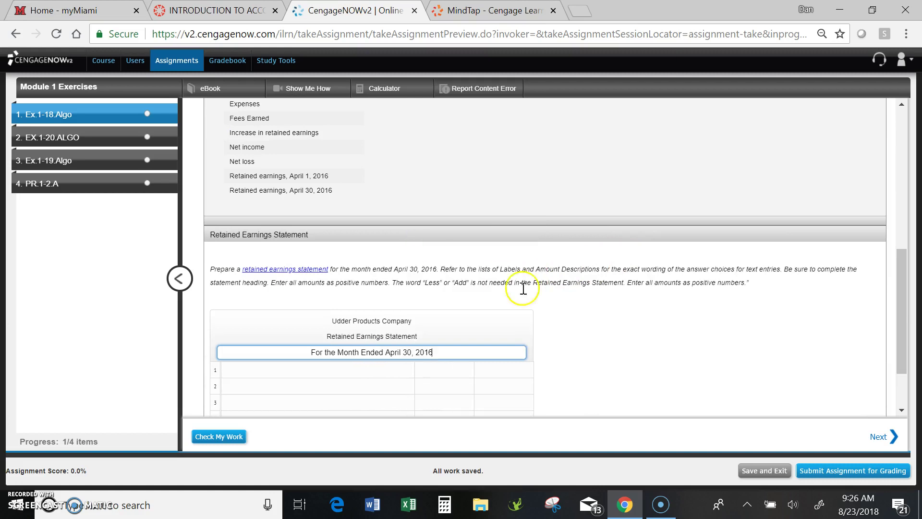
{"action": "scroll", "coordinate": [624, 315], "scroll_direction": "down", "scroll_amount": 2}
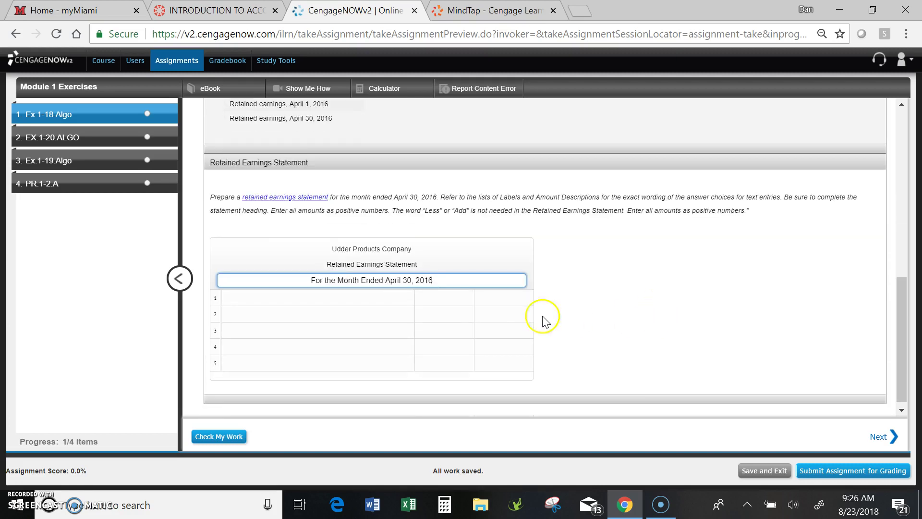
Copy 'Retained earnings, April 1, 2016' from the list and paste it into row 1.
{"action": "left_click", "coordinate": [330, 296]}
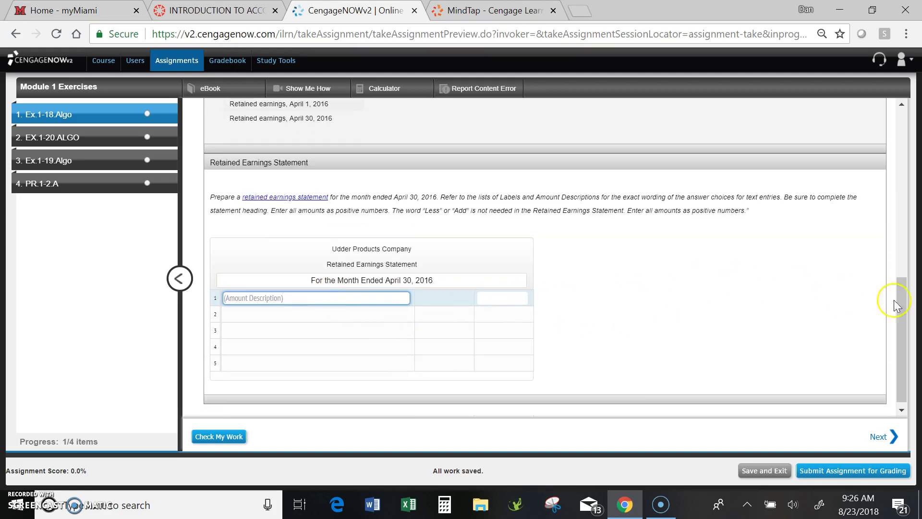
{"action": "left_click", "coordinate": [903, 353]}
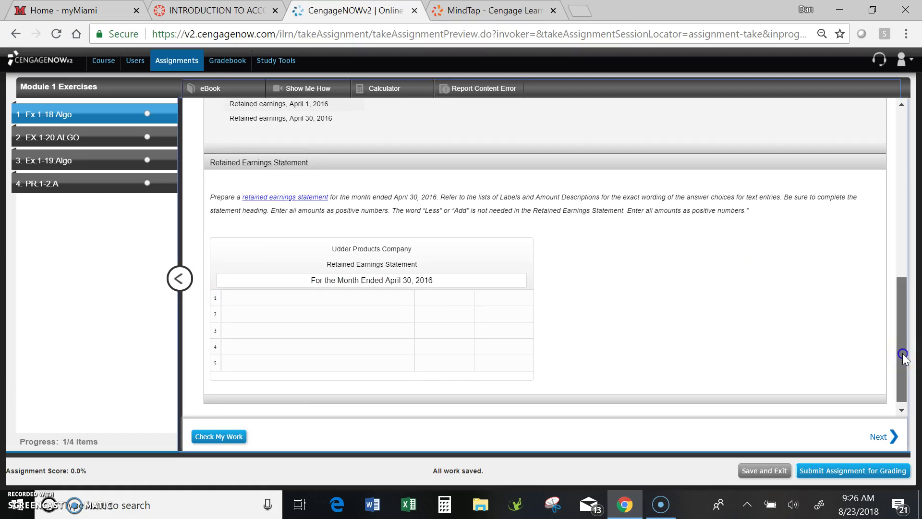
{"action": "left_click", "coordinate": [301, 301]}
{"action": "scroll", "coordinate": [504, 226], "scroll_direction": "up", "scroll_amount": 3}
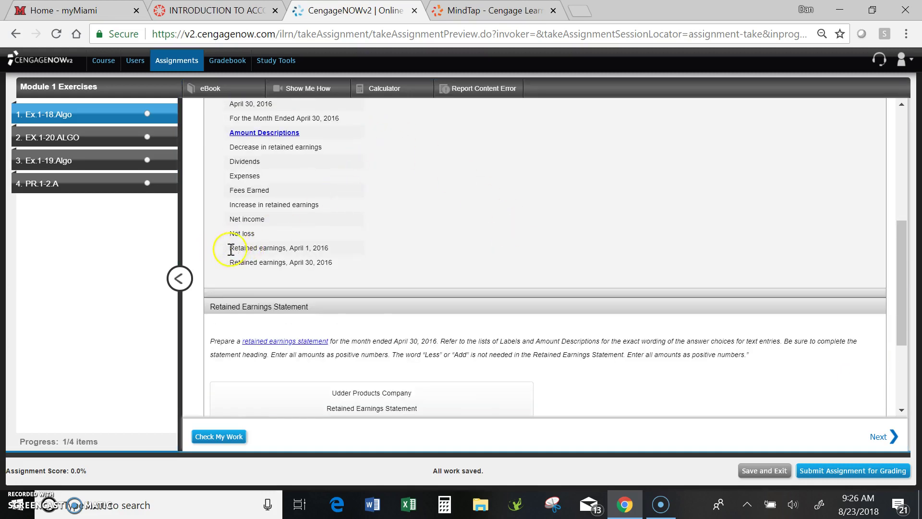
{"action": "left_click_drag", "start_coordinate": [231, 248], "coordinate": [316, 247]}
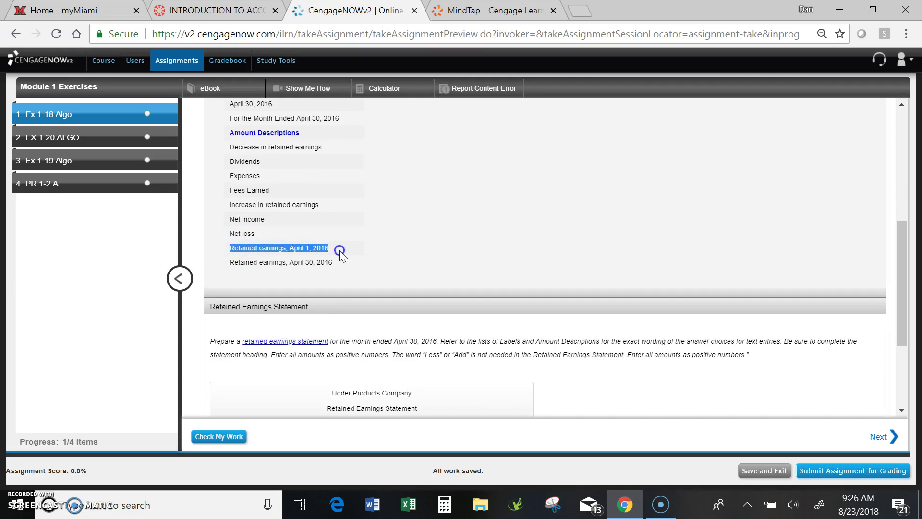
{"action": "right_click", "coordinate": [320, 248]}
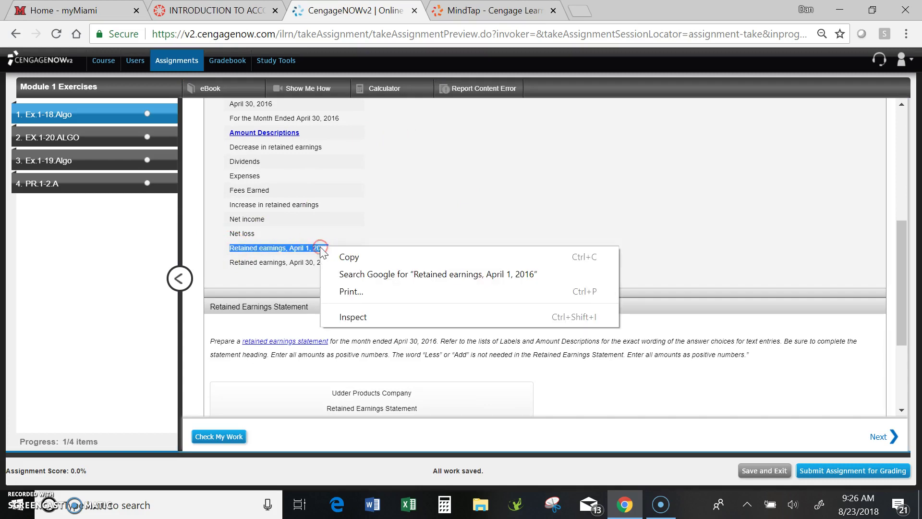
{"action": "left_click", "coordinate": [349, 257]}
{"action": "scroll", "coordinate": [459, 331], "scroll_direction": "down", "scroll_amount": 3}
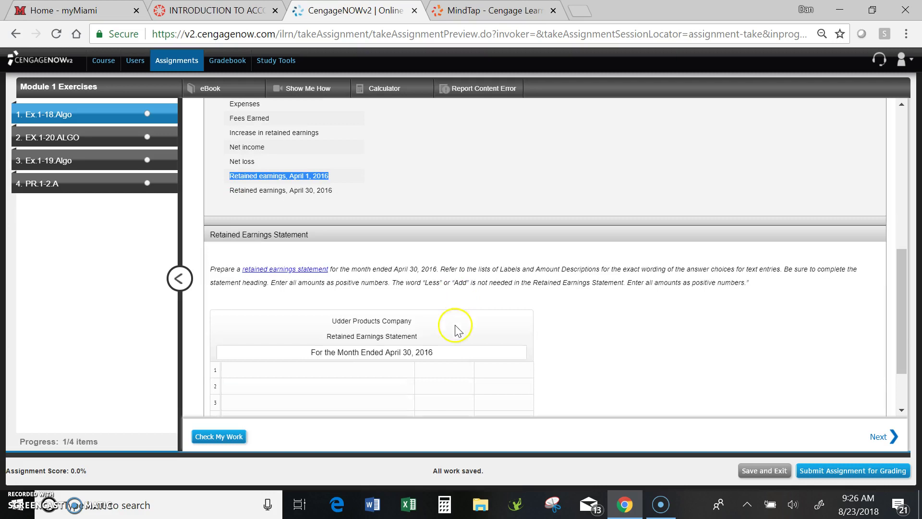
{"action": "left_click", "coordinate": [326, 295]}
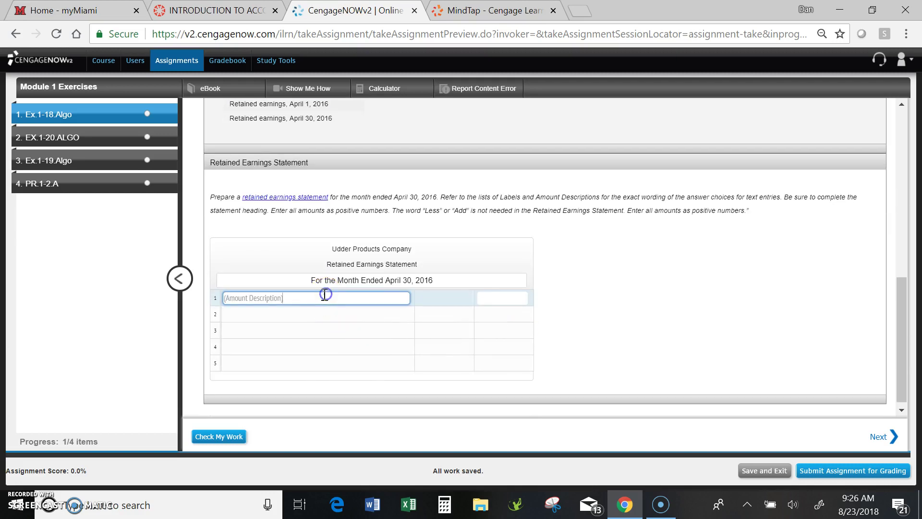
{"action": "right_click", "coordinate": [321, 298]}
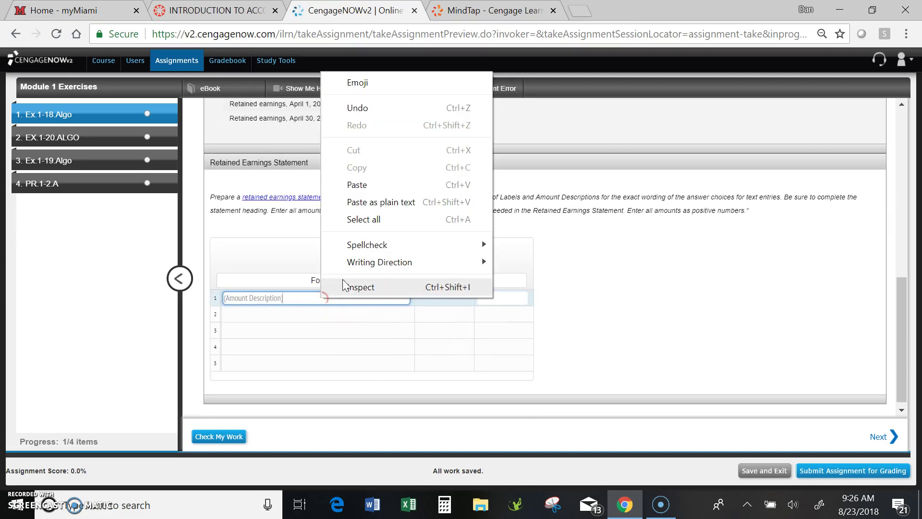
{"action": "left_click", "coordinate": [359, 185]}
Enter 384,500 as row 1's beginning retained earnings amount.
{"action": "left_click", "coordinate": [506, 300]}
{"action": "scroll", "coordinate": [509, 171], "scroll_direction": "up", "scroll_amount": 2}
{"action": "scroll", "coordinate": [509, 172], "scroll_direction": "up", "scroll_amount": 6}
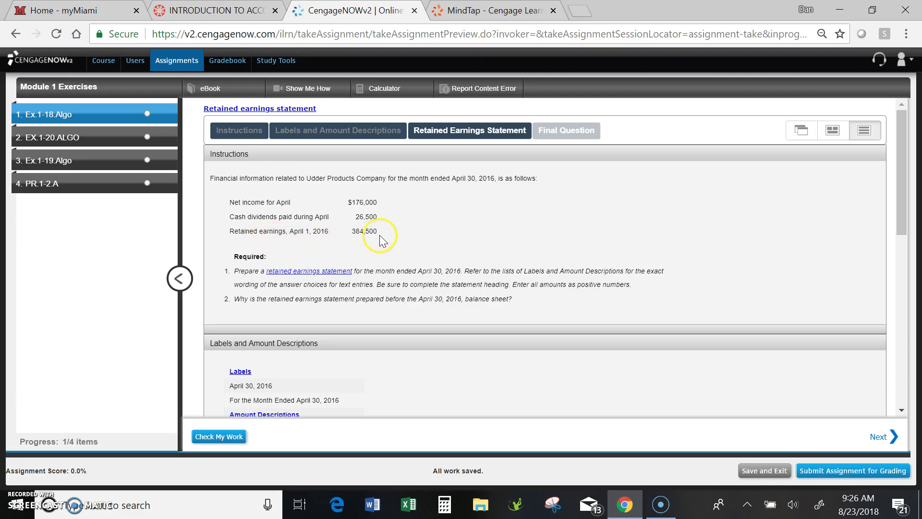
{"action": "scroll", "coordinate": [620, 240], "scroll_direction": "down", "scroll_amount": 6}
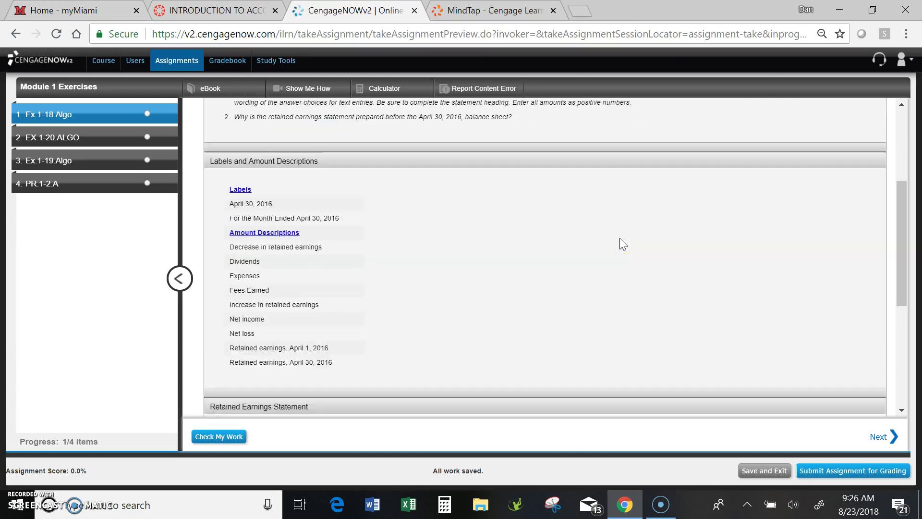
{"action": "scroll", "coordinate": [619, 240], "scroll_direction": "down", "scroll_amount": 3}
{"action": "left_click", "coordinate": [490, 293]}
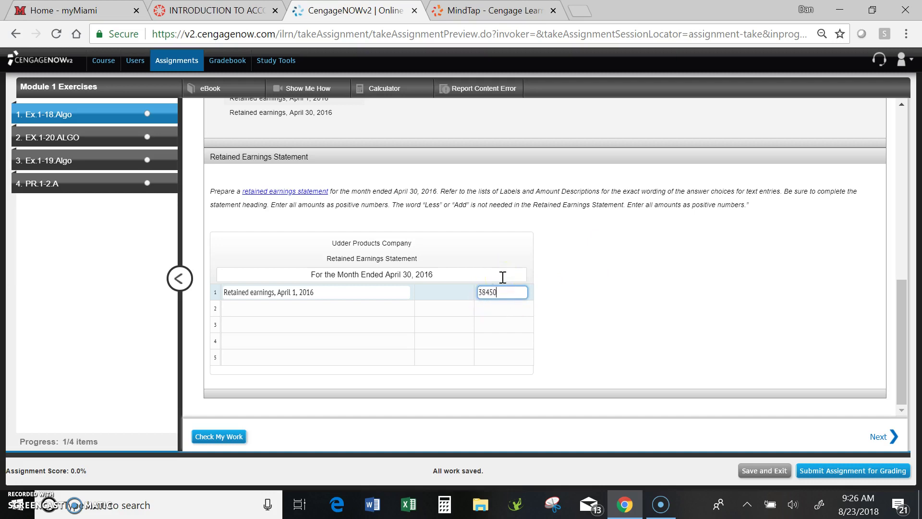
{"action": "left_click", "coordinate": [617, 264]}
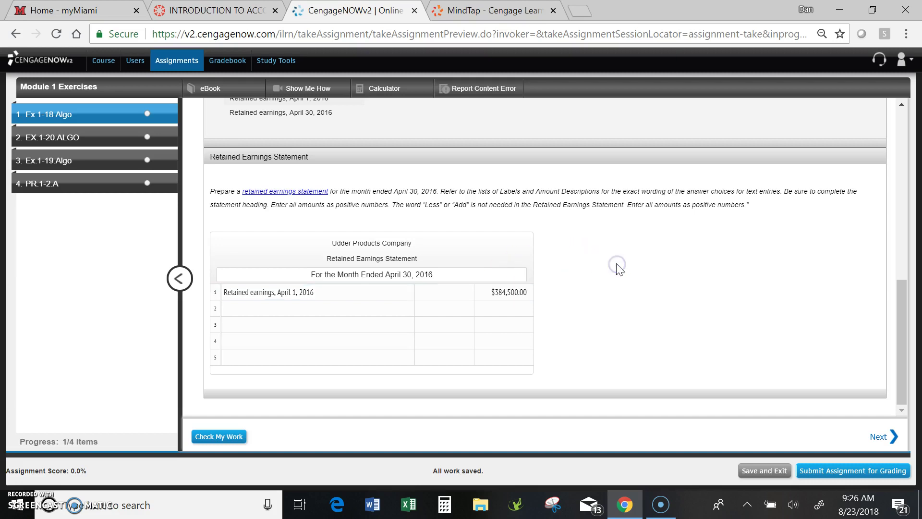
{"action": "left_click", "coordinate": [284, 309]}
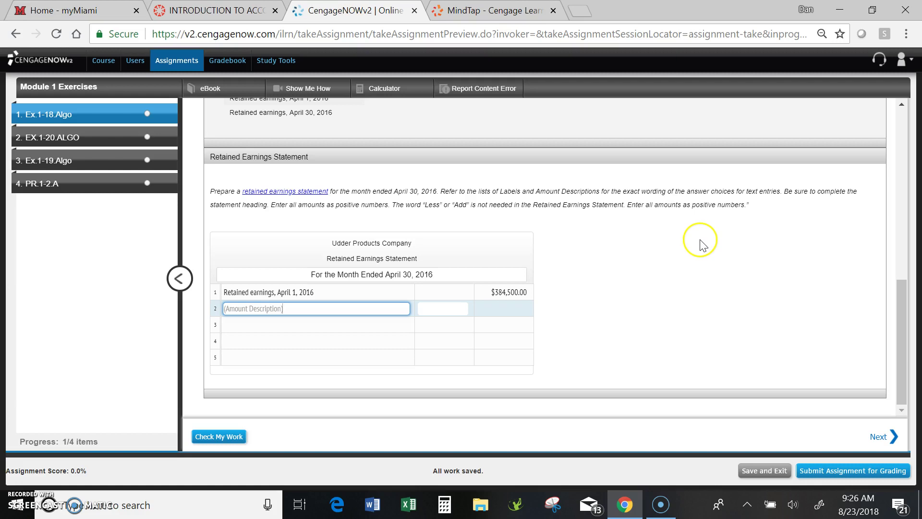
{"action": "scroll", "coordinate": [700, 238], "scroll_direction": "up", "scroll_amount": 5}
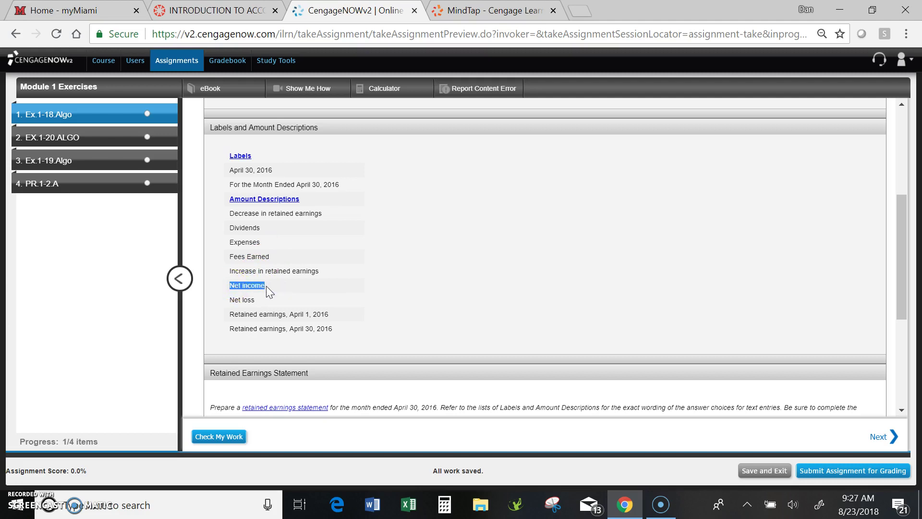
Paste 'Net income' into row 2 and enter 176,000 in the inner amount column.
{"action": "right_click", "coordinate": [266, 286]}
{"action": "left_click", "coordinate": [295, 298]}
{"action": "scroll", "coordinate": [609, 273], "scroll_direction": "down", "scroll_amount": 5}
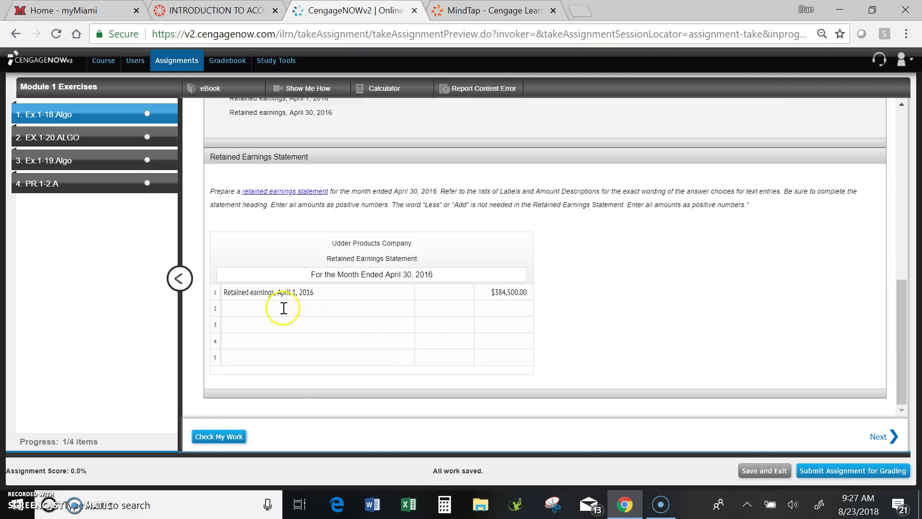
{"action": "left_click", "coordinate": [282, 309]}
{"action": "right_click", "coordinate": [282, 309]}
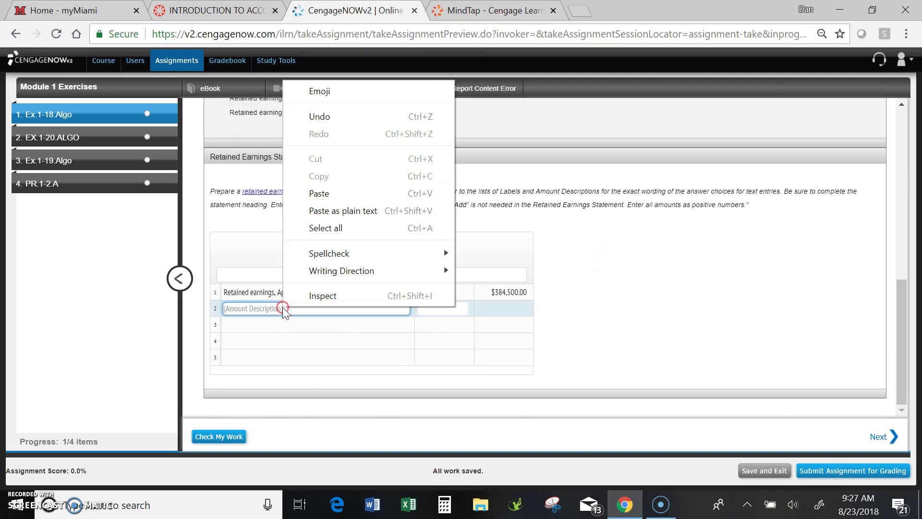
{"action": "left_click", "coordinate": [319, 193]}
{"action": "scroll", "coordinate": [618, 258], "scroll_direction": "up", "scroll_amount": 3}
{"action": "scroll", "coordinate": [618, 258], "scroll_direction": "up", "scroll_amount": 5}
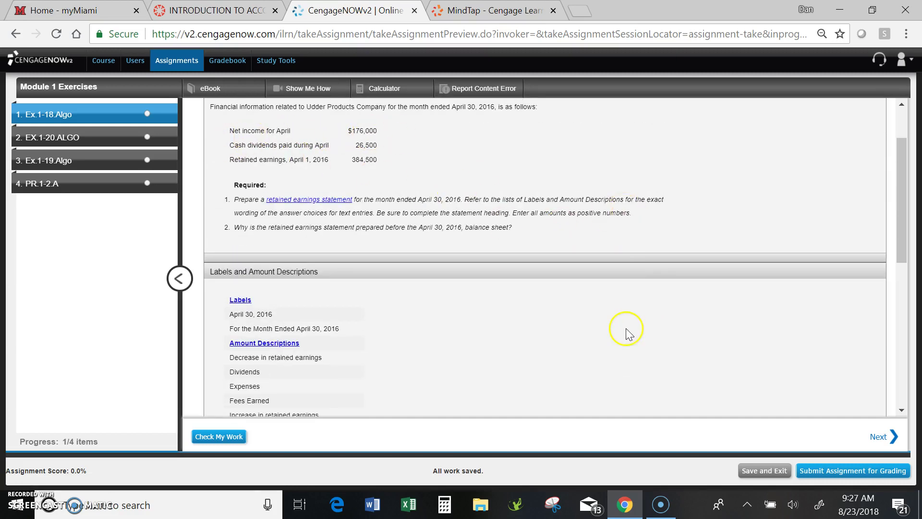
{"action": "scroll", "coordinate": [626, 331], "scroll_direction": "down", "scroll_amount": 8}
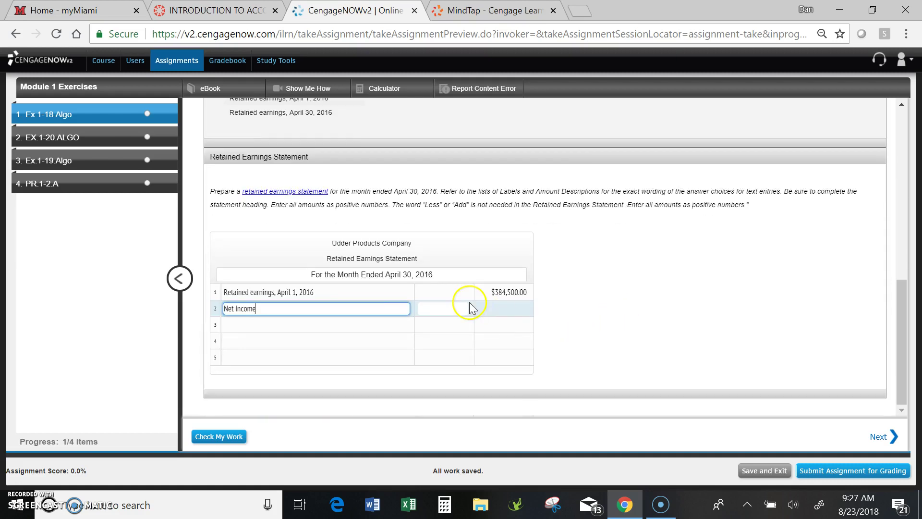
{"action": "left_click", "coordinate": [435, 306]}
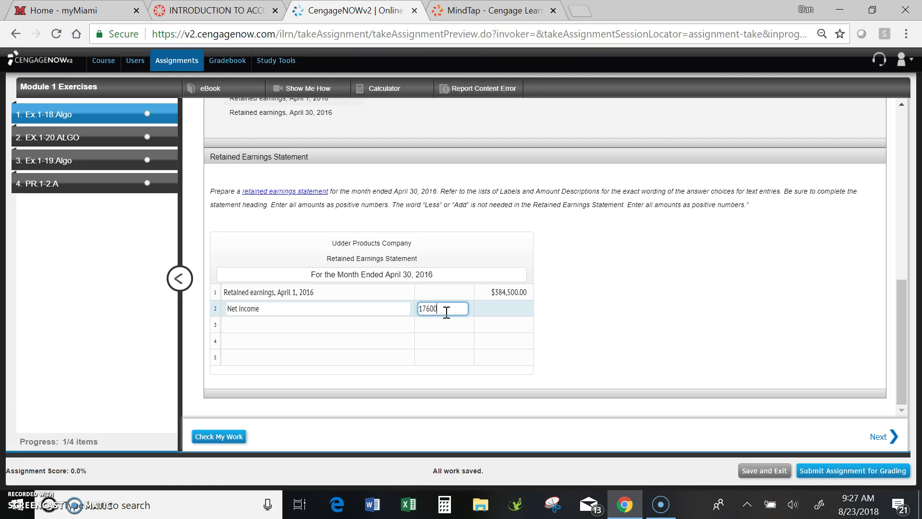
{"action": "left_click", "coordinate": [260, 324]}
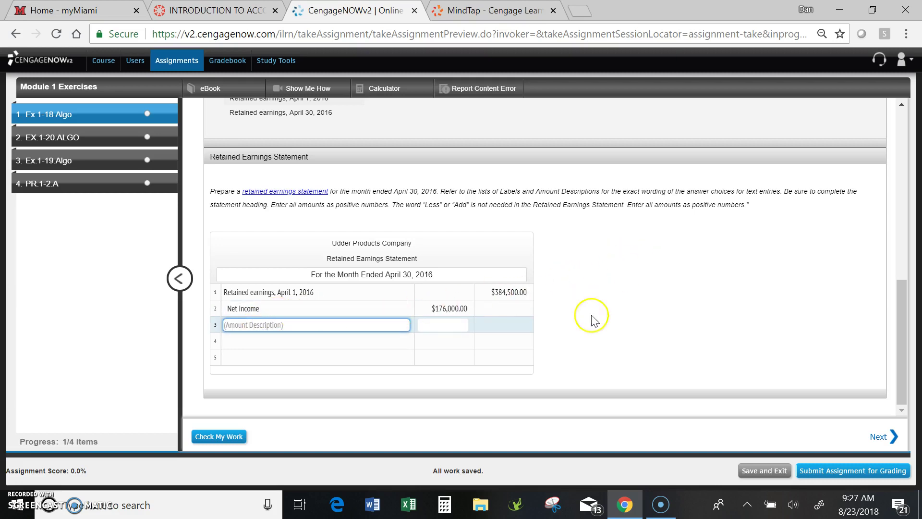
Copy 'Dividends' from Amount Descriptions and paste it into row 3's description.
{"action": "scroll", "coordinate": [628, 249], "scroll_direction": "up", "scroll_amount": 3}
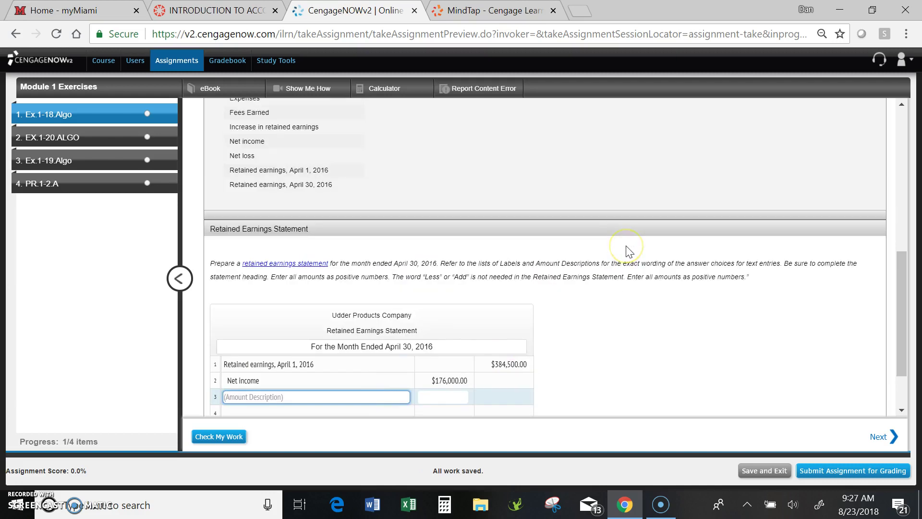
{"action": "scroll", "coordinate": [630, 251], "scroll_direction": "up", "scroll_amount": 1}
{"action": "scroll", "coordinate": [619, 247], "scroll_direction": "up", "scroll_amount": 3}
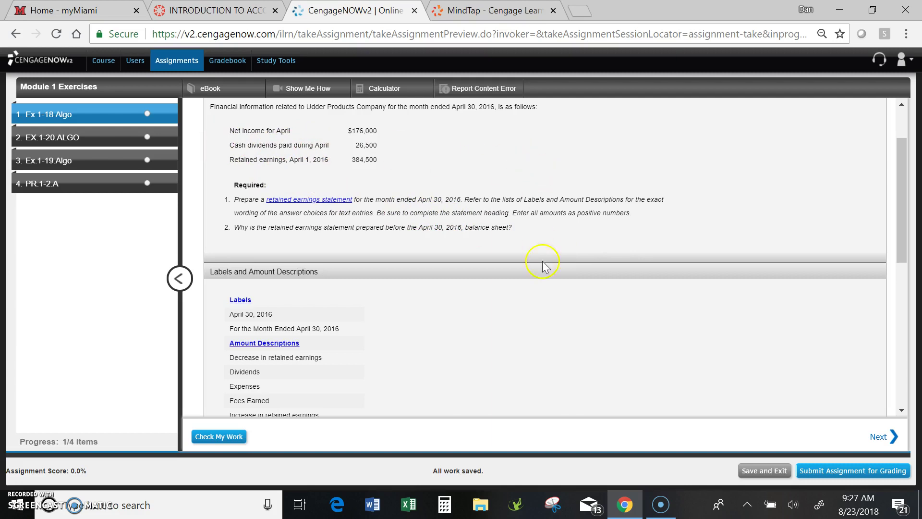
{"action": "scroll", "coordinate": [635, 327], "scroll_direction": "down", "scroll_amount": 3}
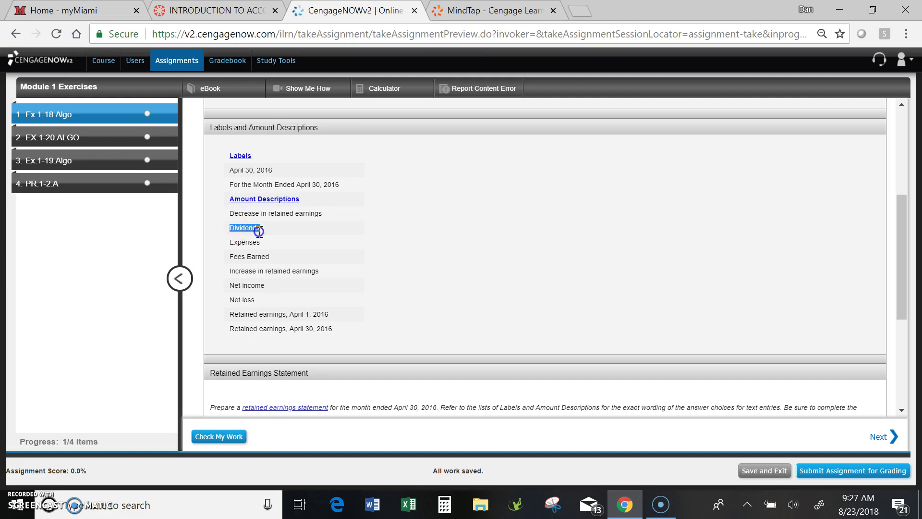
{"action": "right_click", "coordinate": [244, 230]}
{"action": "left_click", "coordinate": [271, 241]}
{"action": "scroll", "coordinate": [459, 265], "scroll_direction": "down", "scroll_amount": 5}
{"action": "left_click", "coordinate": [279, 325]}
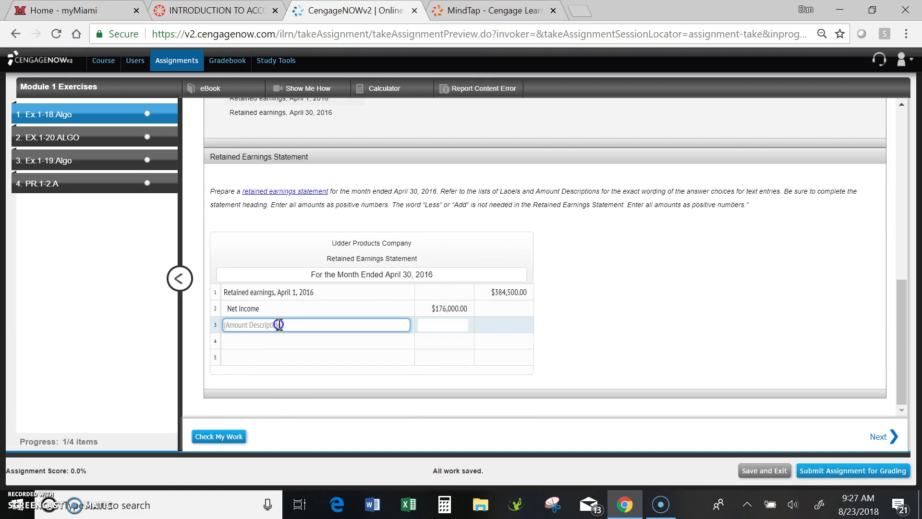
{"action": "right_click", "coordinate": [279, 325]}
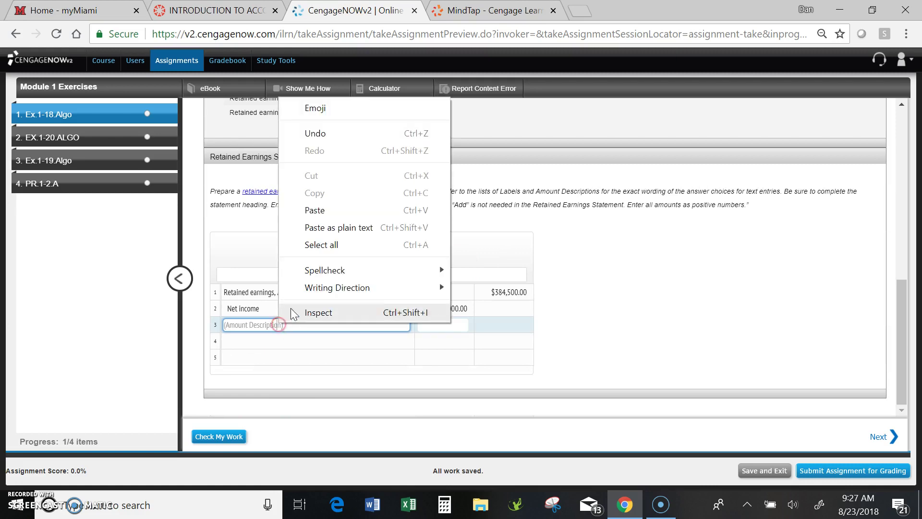
{"action": "left_click", "coordinate": [313, 216]}
Enter 26,500 as row 3's dividends amount in the inner column.
{"action": "left_click", "coordinate": [448, 328]}
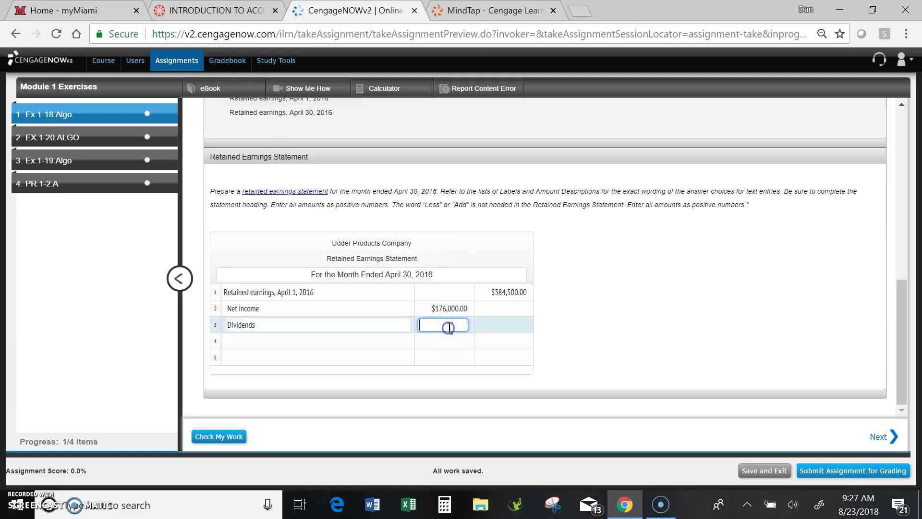
{"action": "scroll", "coordinate": [564, 242], "scroll_direction": "up", "scroll_amount": 8}
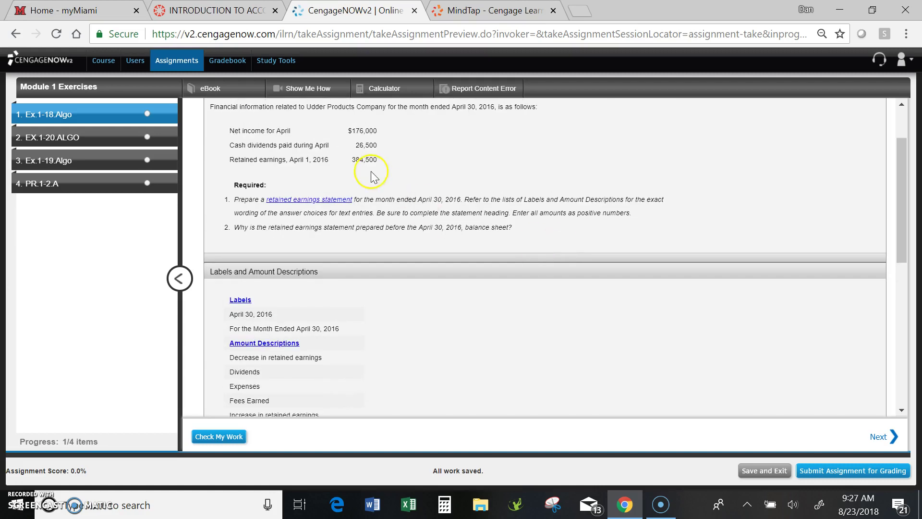
{"action": "scroll", "coordinate": [765, 218], "scroll_direction": "down", "scroll_amount": 8}
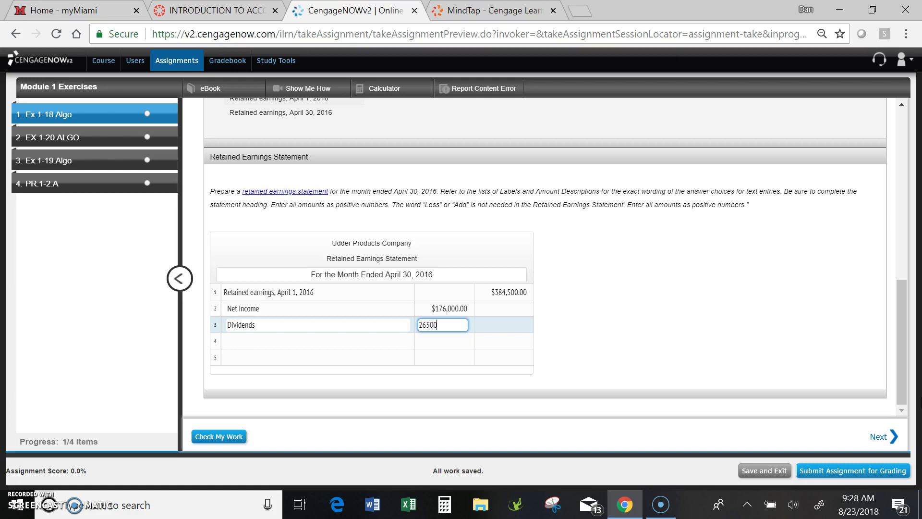
{"action": "left_click", "coordinate": [697, 256]}
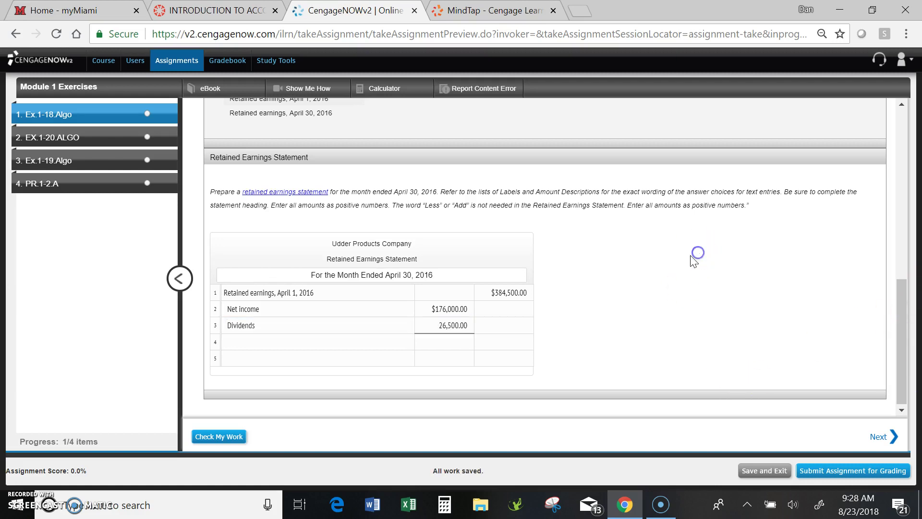
{"action": "left_click", "coordinate": [236, 344]}
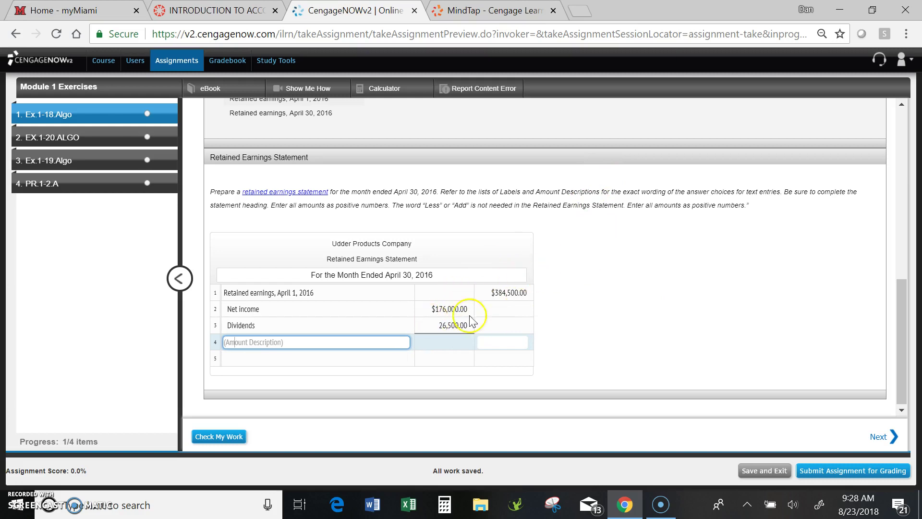
Copy 'Increase in retained earnings' from Amount Descriptions and paste it into row 4's description.
{"action": "scroll", "coordinate": [675, 266], "scroll_direction": "up", "scroll_amount": 3}
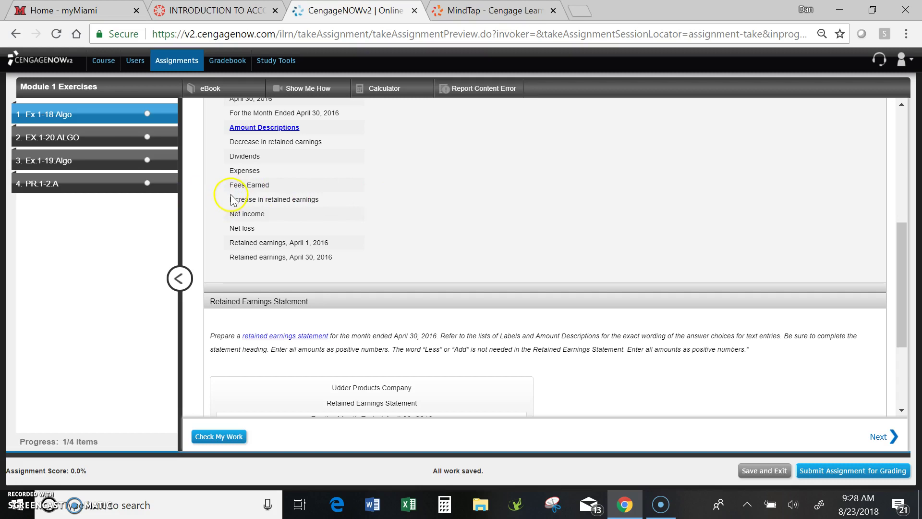
{"action": "left_click_drag", "start_coordinate": [231, 199], "coordinate": [325, 203]}
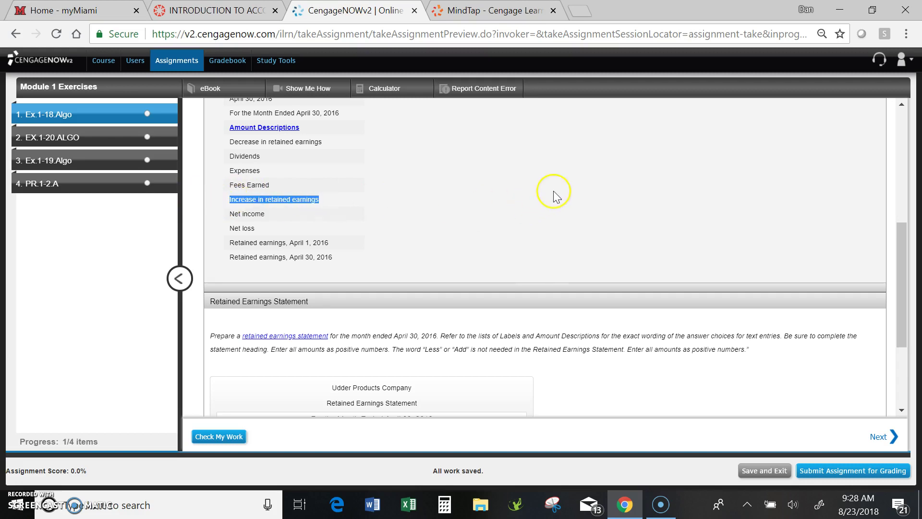
{"action": "scroll", "coordinate": [552, 192], "scroll_direction": "down", "scroll_amount": 2}
{"action": "scroll", "coordinate": [552, 197], "scroll_direction": "down", "scroll_amount": 2}
{"action": "scroll", "coordinate": [346, 144], "scroll_direction": "up", "scroll_amount": 2}
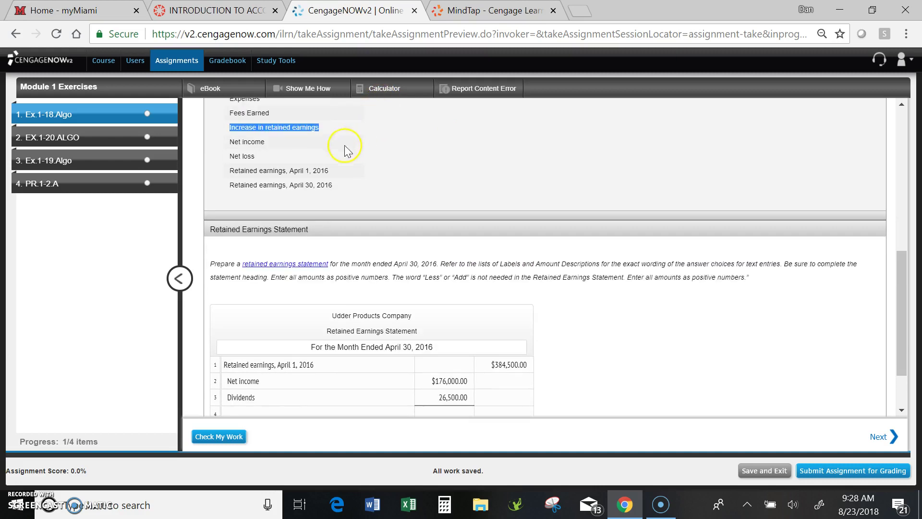
{"action": "right_click", "coordinate": [297, 126]}
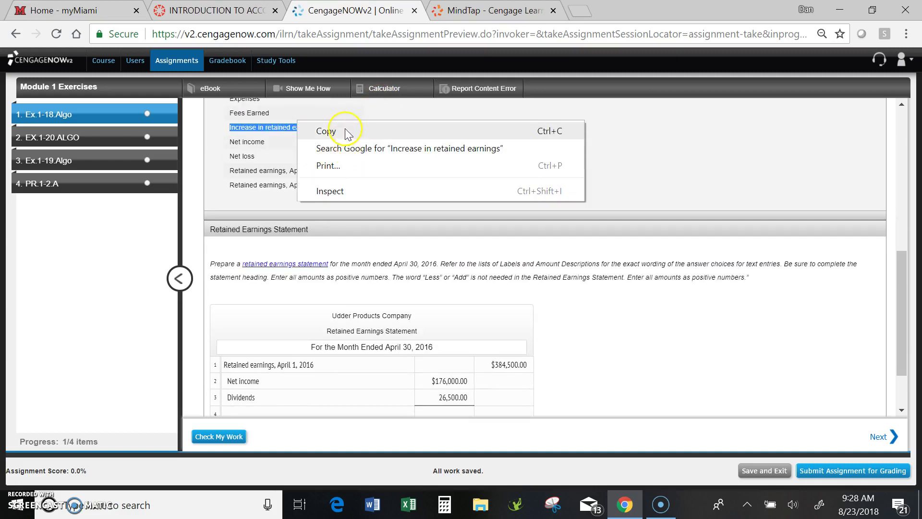
{"action": "left_click", "coordinate": [327, 130]}
{"action": "scroll", "coordinate": [586, 276], "scroll_direction": "down", "scroll_amount": 2}
{"action": "left_click", "coordinate": [279, 340]}
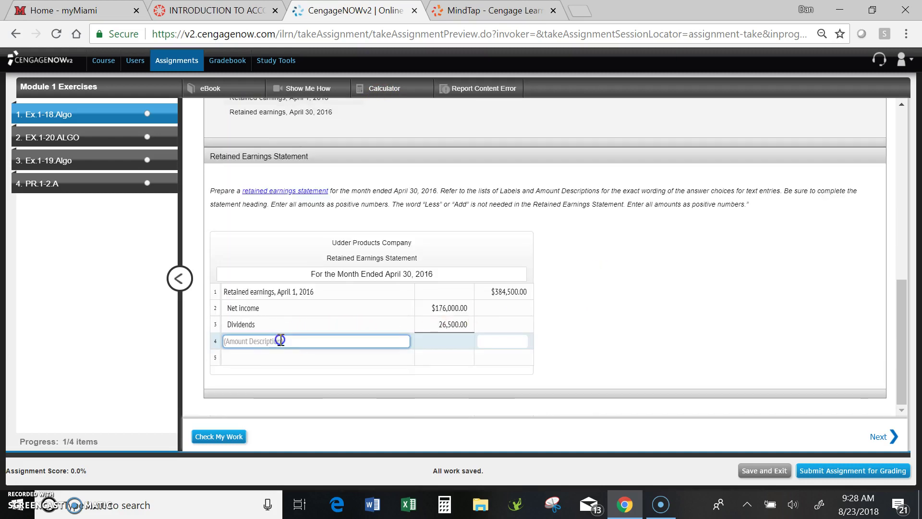
{"action": "right_click", "coordinate": [280, 340]}
{"action": "left_click", "coordinate": [318, 226]}
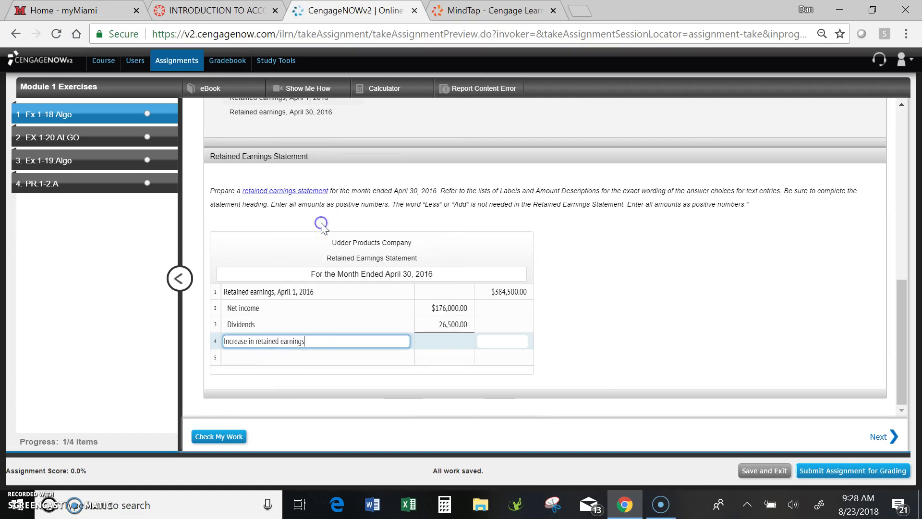
{"action": "left_click", "coordinate": [681, 287]}
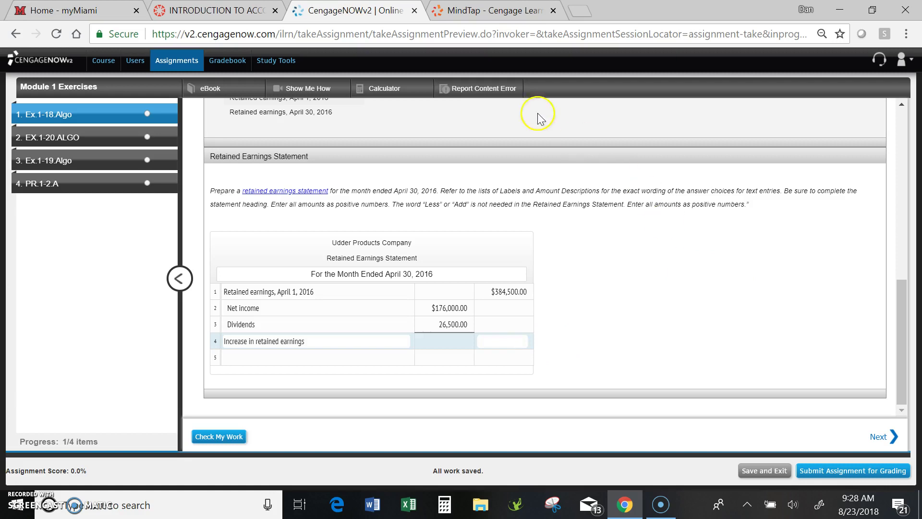
Key 176,000 minus 26,500 into the basic calculator.
{"action": "left_click", "coordinate": [400, 90]}
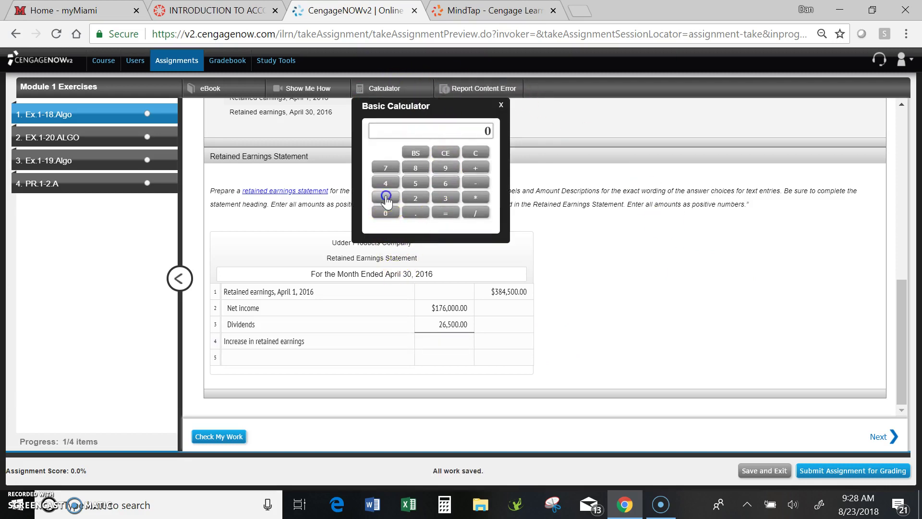
{"action": "left_click", "coordinate": [386, 169]}
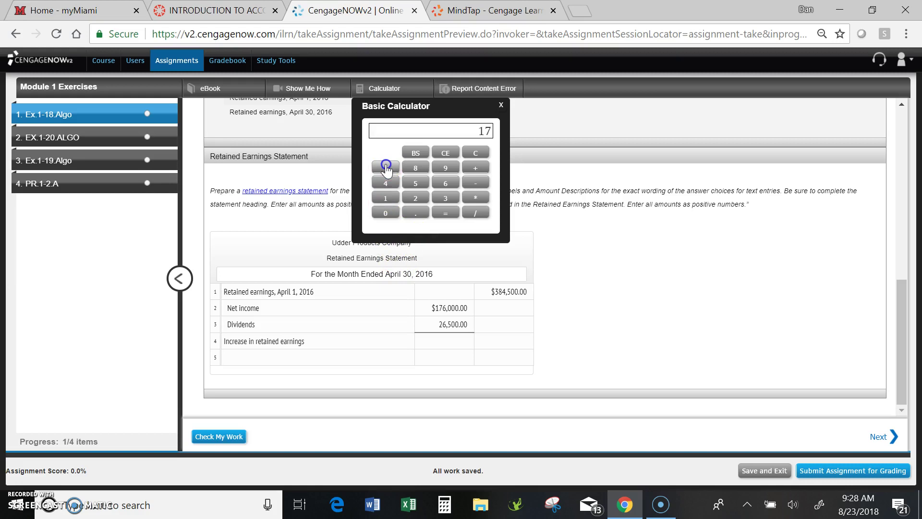
{"action": "left_click", "coordinate": [456, 185]}
{"action": "left_click", "coordinate": [386, 212]}
{"action": "left_click", "coordinate": [385, 212]}
{"action": "left_click", "coordinate": [385, 213]}
{"action": "left_click", "coordinate": [476, 182]}
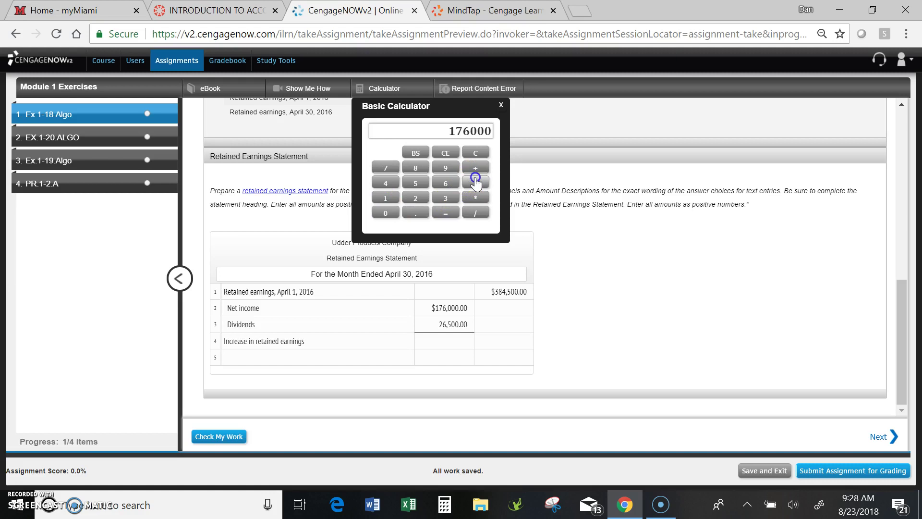
{"action": "left_click", "coordinate": [415, 197]}
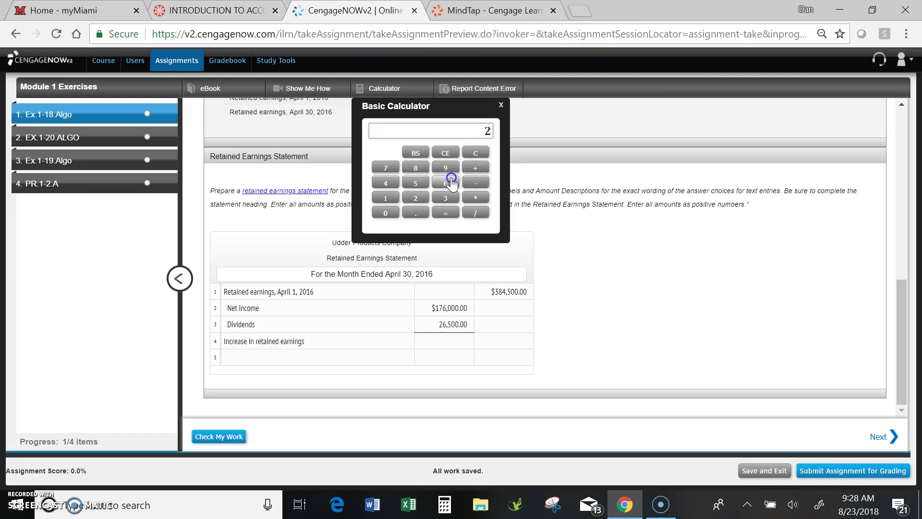
{"action": "left_click", "coordinate": [452, 183]}
{"action": "left_click", "coordinate": [415, 183]}
{"action": "left_click", "coordinate": [392, 210]}
{"action": "left_click", "coordinate": [392, 210]}
{"action": "left_click", "coordinate": [485, 210]}
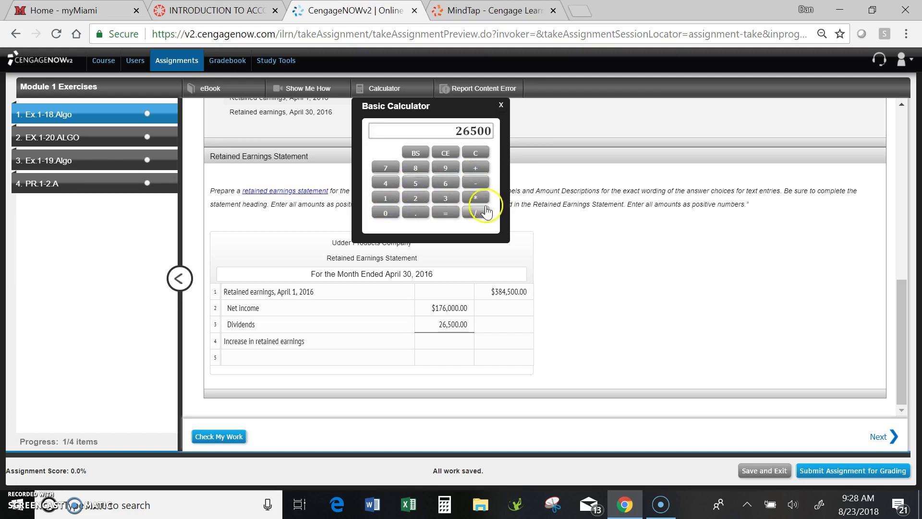
Compute the 149,500 difference and enter it as row 4's amount.
{"action": "left_click", "coordinate": [444, 212]}
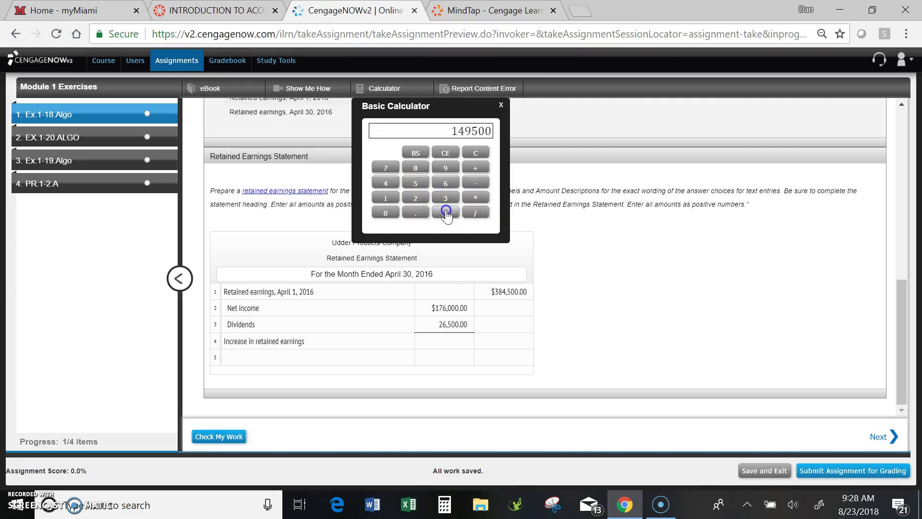
{"action": "left_click", "coordinate": [505, 340]}
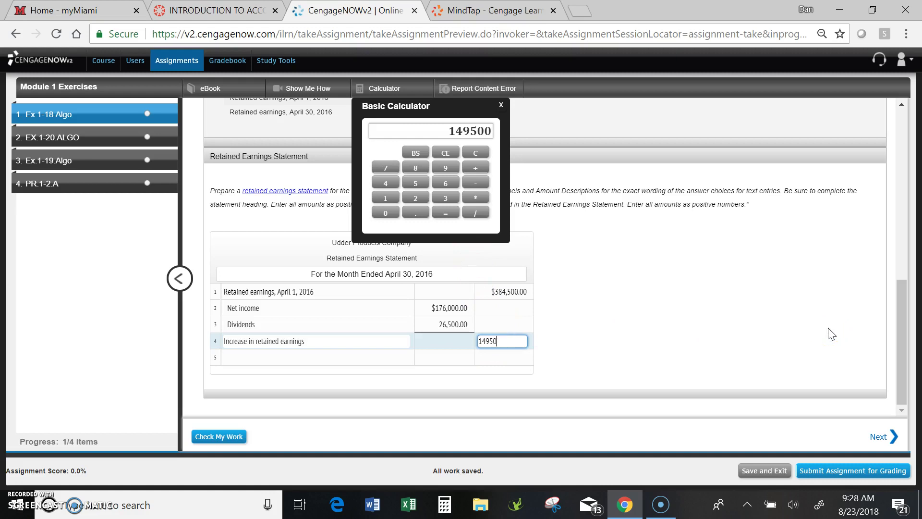
{"action": "left_click", "coordinate": [339, 356]}
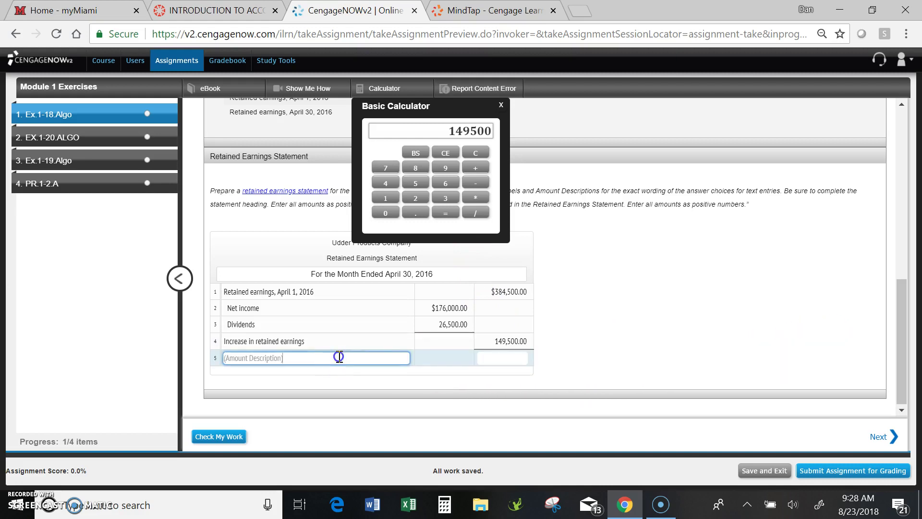
Copy 'Retained earnings, April 30, 2016' and paste it into row 5's description.
{"action": "left_click", "coordinate": [503, 105]}
{"action": "scroll", "coordinate": [368, 176], "scroll_direction": "up", "scroll_amount": 3}
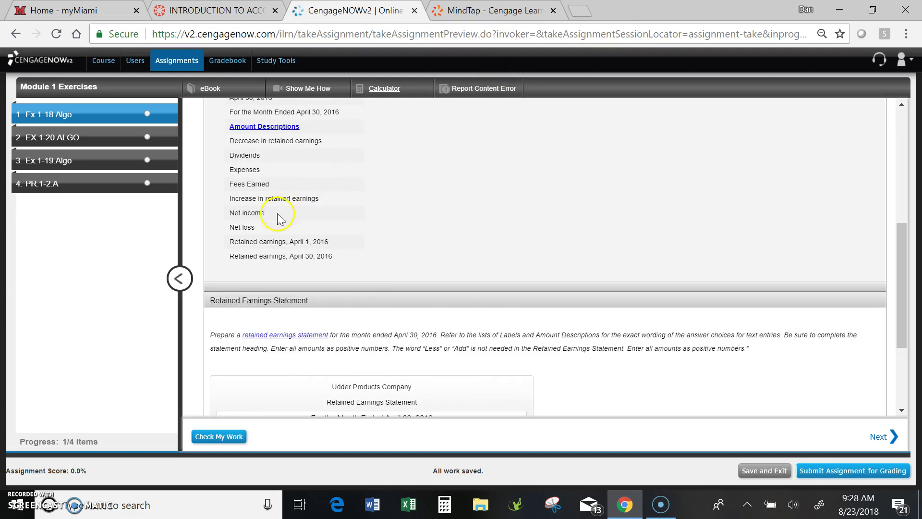
{"action": "left_click_drag", "start_coordinate": [231, 256], "coordinate": [311, 269]}
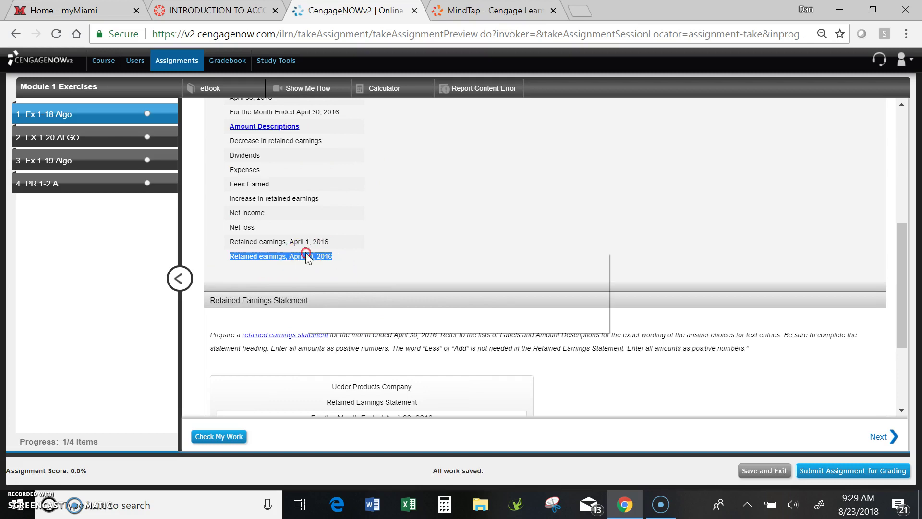
{"action": "right_click", "coordinate": [306, 252]}
{"action": "left_click", "coordinate": [330, 263]}
{"action": "scroll", "coordinate": [425, 247], "scroll_direction": "down", "scroll_amount": 3}
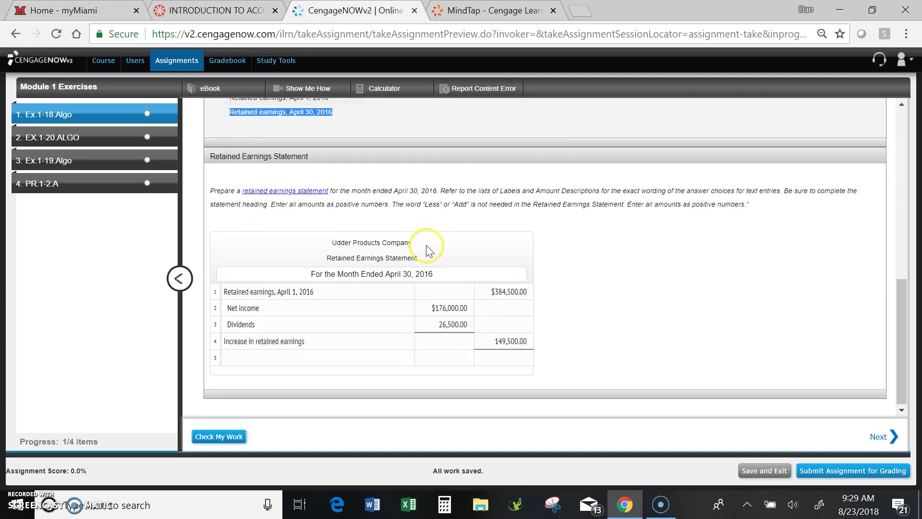
{"action": "left_click", "coordinate": [245, 356]}
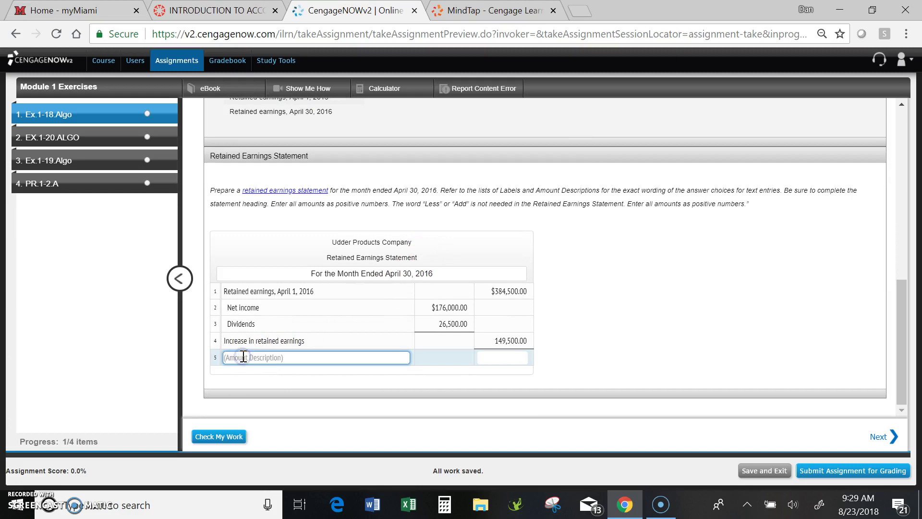
{"action": "right_click", "coordinate": [243, 357]}
{"action": "left_click", "coordinate": [273, 242]}
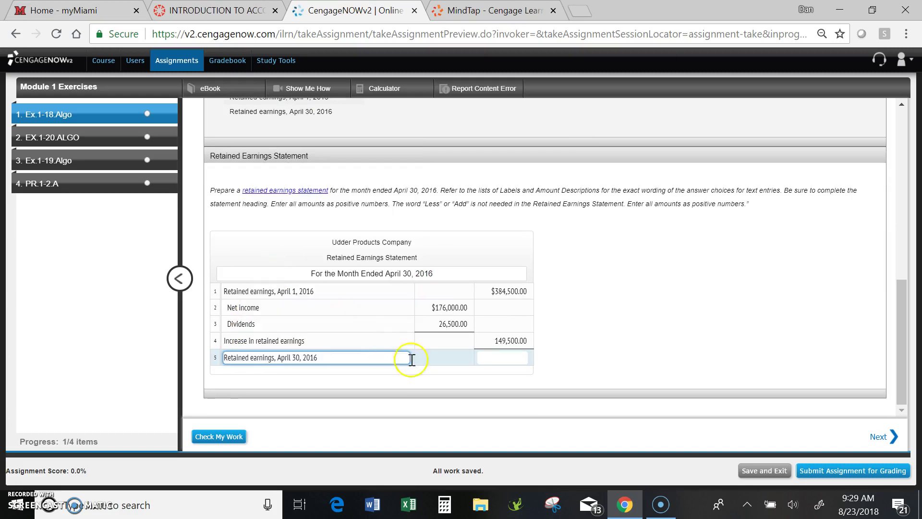
Key the 384,500 beginning balance into the calculator for row 5's amount.
{"action": "left_click", "coordinate": [495, 357]}
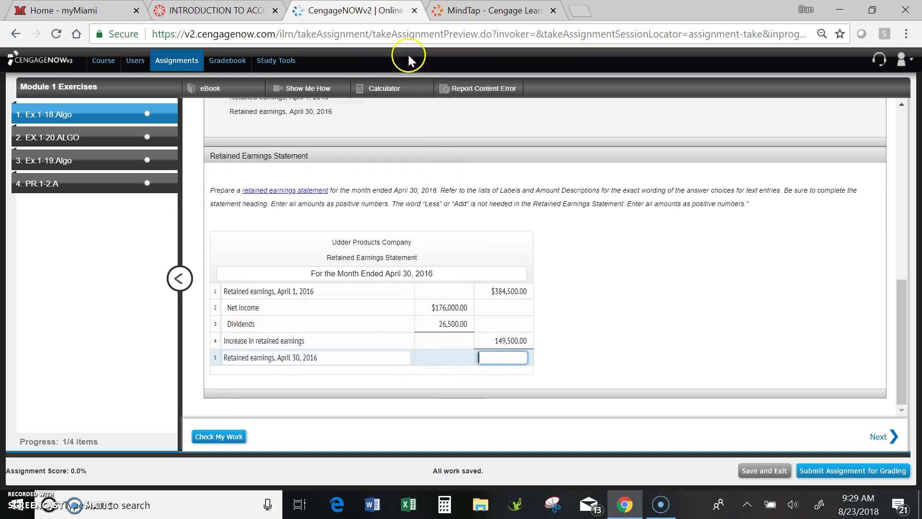
{"action": "left_click", "coordinate": [385, 91]}
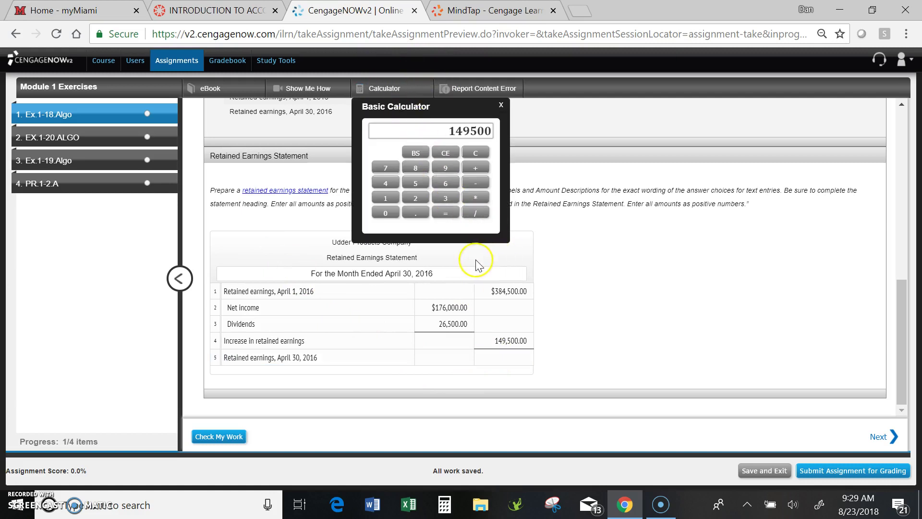
{"action": "left_click", "coordinate": [445, 198]}
{"action": "left_click", "coordinate": [420, 166]}
{"action": "left_click", "coordinate": [386, 183]}
{"action": "left_click", "coordinate": [415, 183]}
{"action": "left_click", "coordinate": [387, 212]}
{"action": "left_click", "coordinate": [386, 212]}
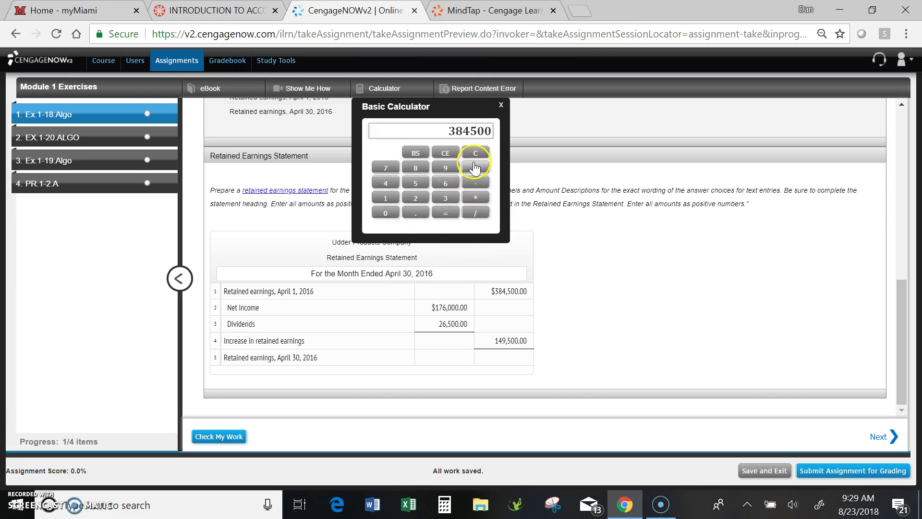
Add 149,500 to get 534,000 and enter $534,000.00 as row 5's ending balance.
{"action": "left_click", "coordinate": [387, 197]}
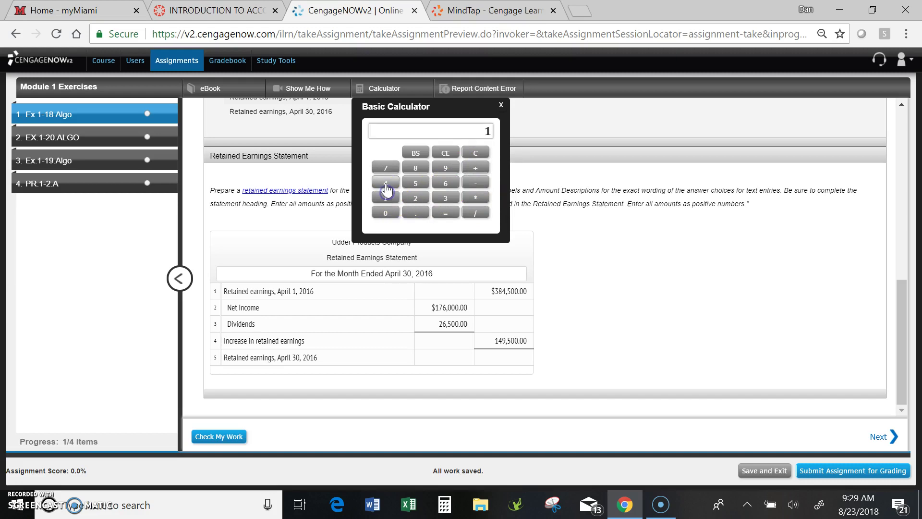
{"action": "left_click", "coordinate": [446, 173]}
{"action": "left_click", "coordinate": [416, 183]}
{"action": "left_click", "coordinate": [387, 212]}
{"action": "left_click", "coordinate": [386, 211]}
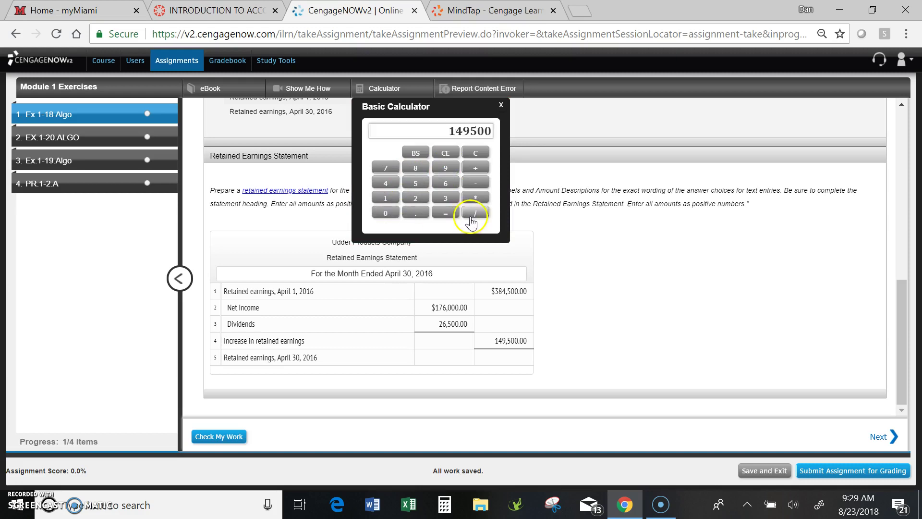
{"action": "left_click", "coordinate": [445, 212]}
{"action": "left_click", "coordinate": [509, 357]}
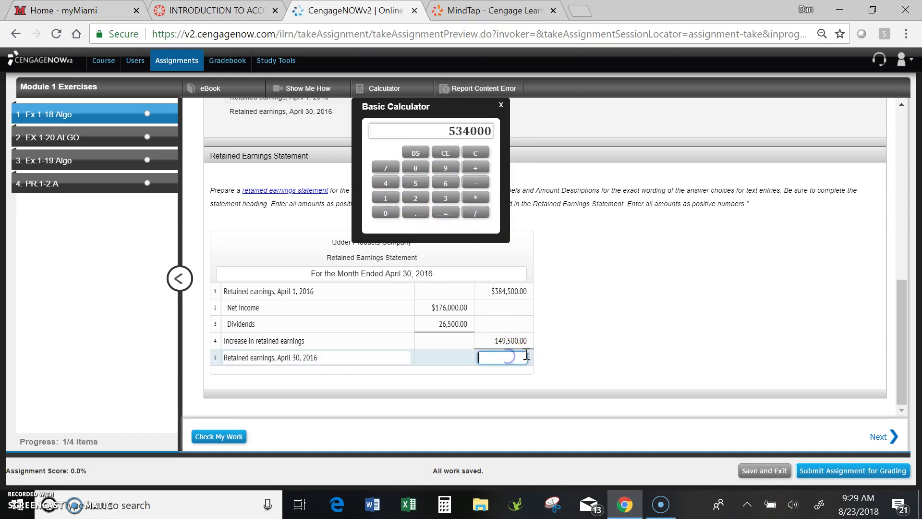
{"action": "type", "text": "534000"}
{"action": "left_click", "coordinate": [625, 314]}
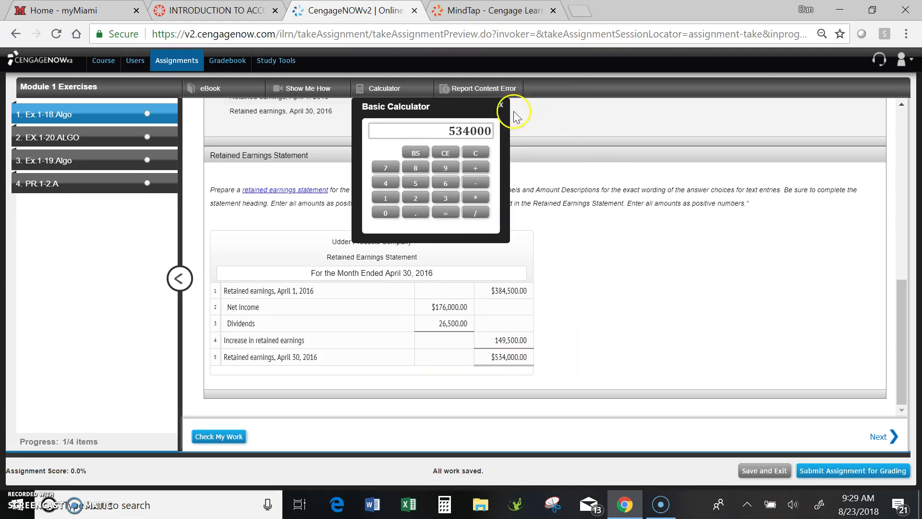
Close the calculator, then grade the retained earnings statement and review its 11/11 feedback.
{"action": "left_click", "coordinate": [501, 105]}
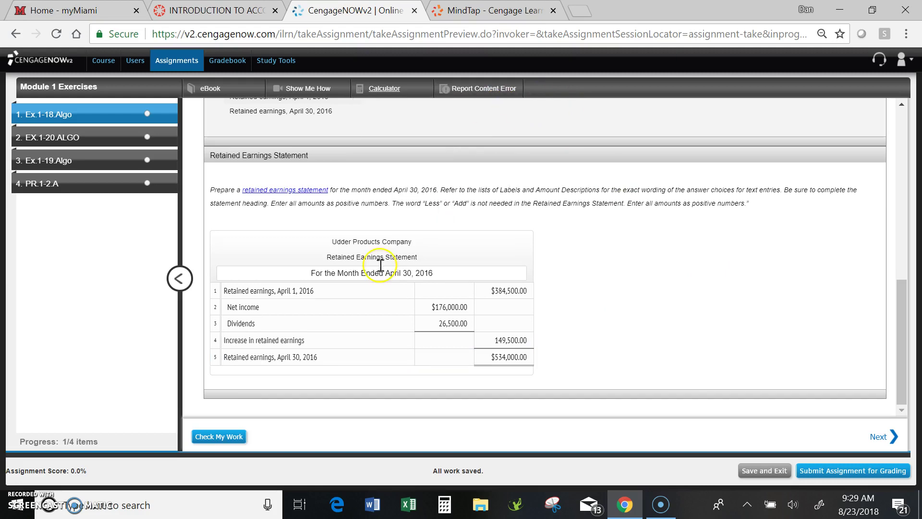
{"action": "left_click", "coordinate": [207, 437]}
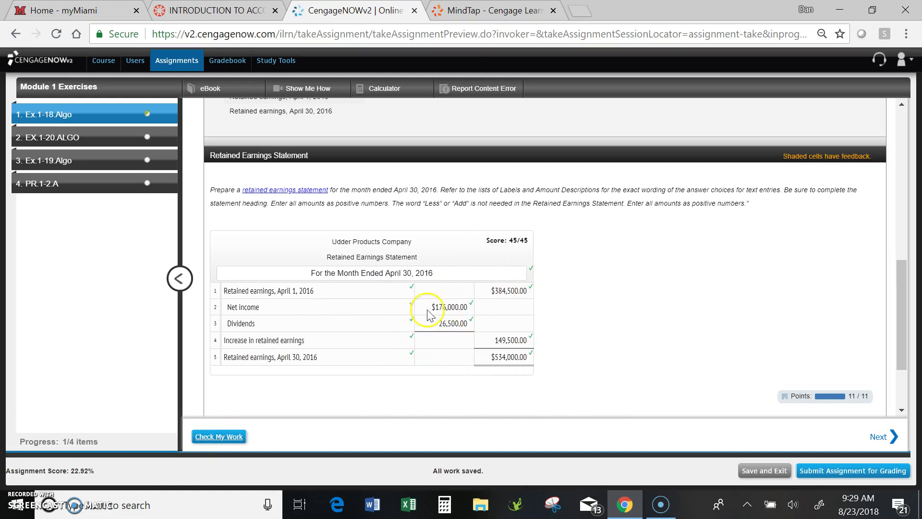
{"action": "scroll", "coordinate": [721, 295], "scroll_direction": "down", "scroll_amount": 1}
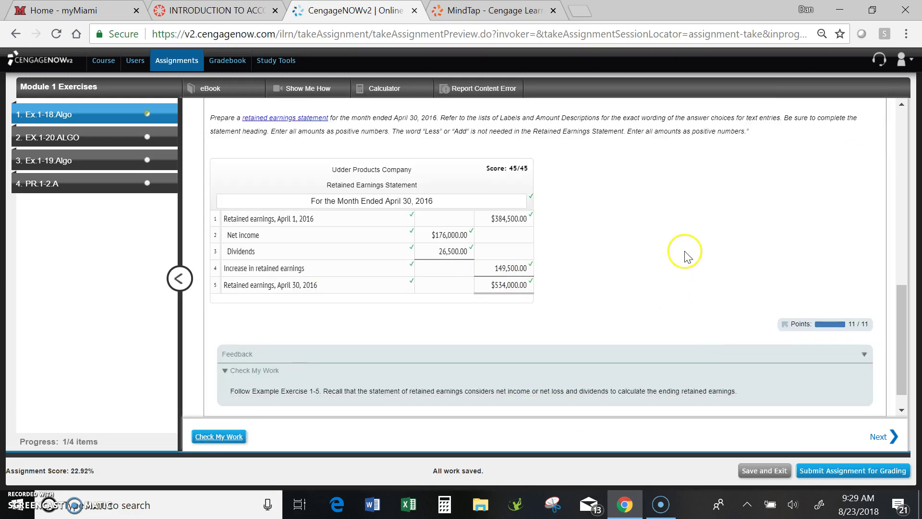
{"action": "scroll", "coordinate": [711, 254], "scroll_direction": "up", "scroll_amount": 2}
{"action": "scroll", "coordinate": [668, 308], "scroll_direction": "up", "scroll_amount": 1}
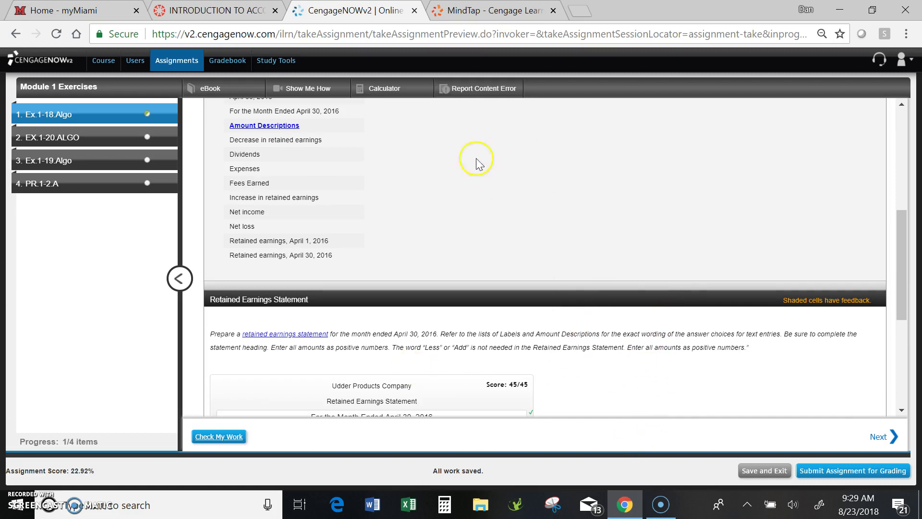
{"action": "scroll", "coordinate": [587, 401], "scroll_direction": "down", "scroll_amount": 1}
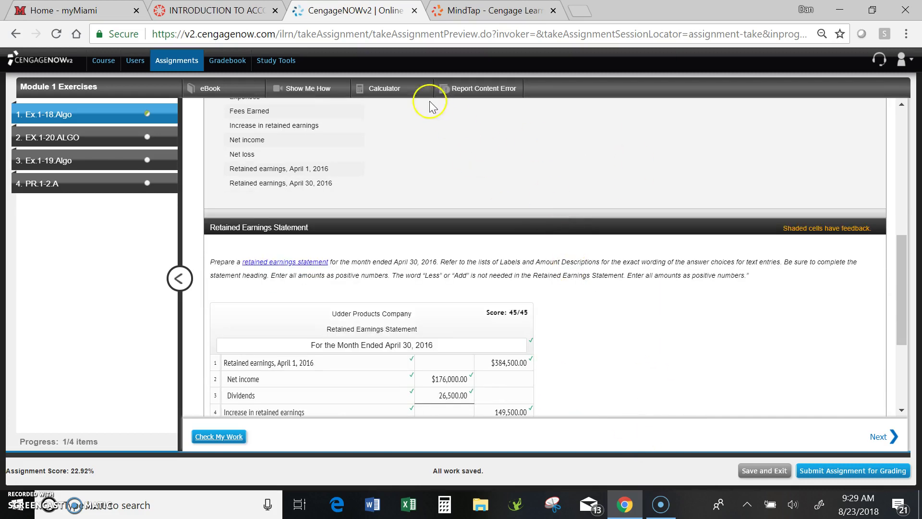
Briefly play the Show Me How retained earnings tutorial video, then close it.
{"action": "left_click", "coordinate": [305, 91]}
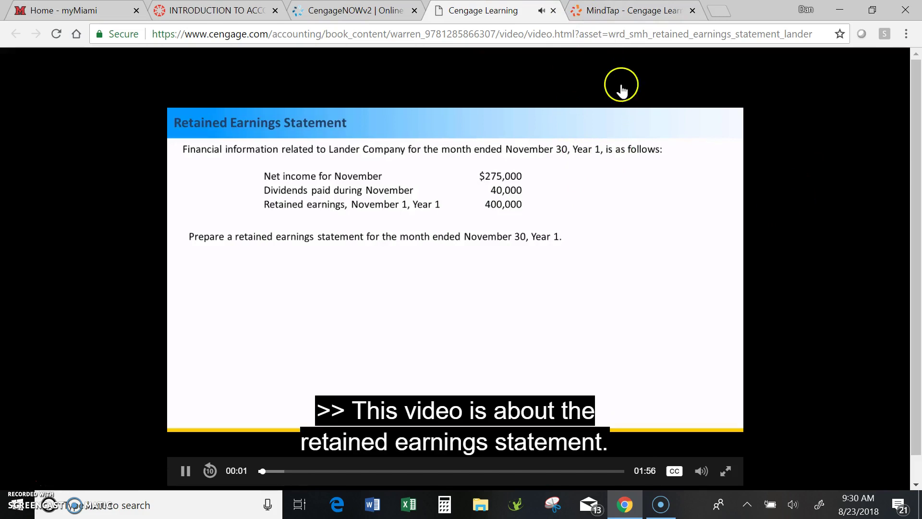
{"action": "left_click", "coordinate": [554, 10]}
{"action": "scroll", "coordinate": [583, 166], "scroll_direction": "down", "scroll_amount": 4}
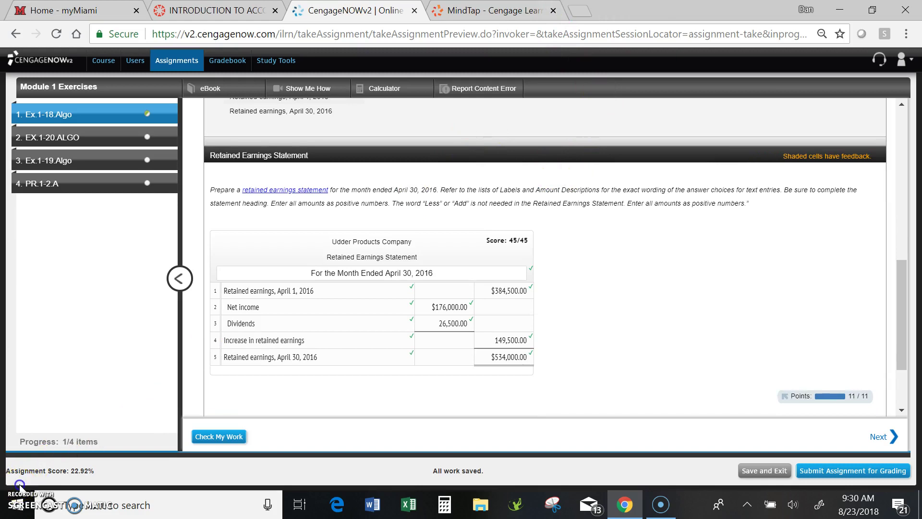
Switch to the Final Question part and scroll down to its answer dropdown.
{"action": "scroll", "coordinate": [739, 192], "scroll_direction": "up", "scroll_amount": 5}
{"action": "scroll", "coordinate": [571, 231], "scroll_direction": "up", "scroll_amount": 4}
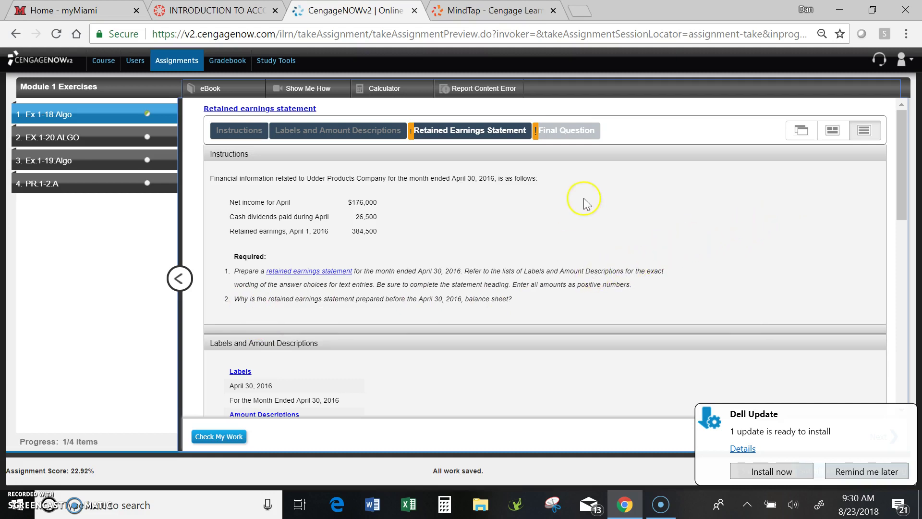
{"action": "left_click", "coordinate": [574, 134]}
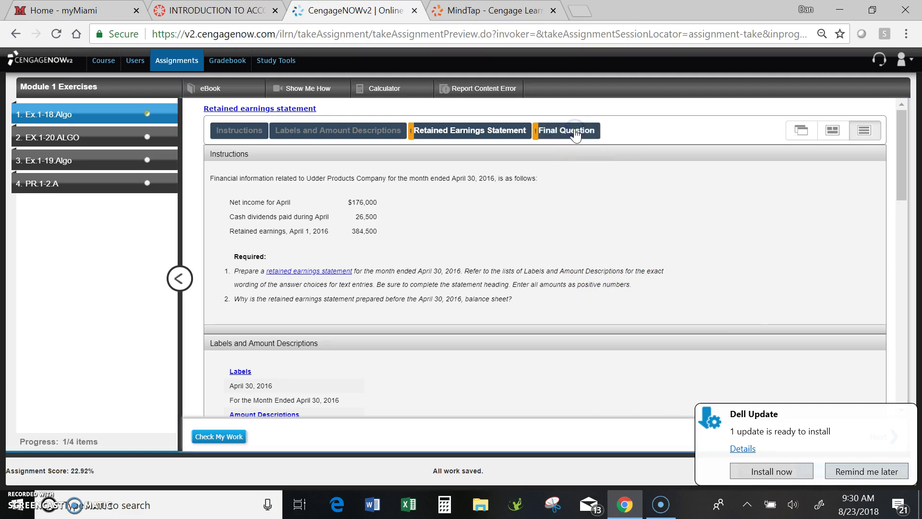
{"action": "scroll", "coordinate": [626, 201], "scroll_direction": "down", "scroll_amount": 10}
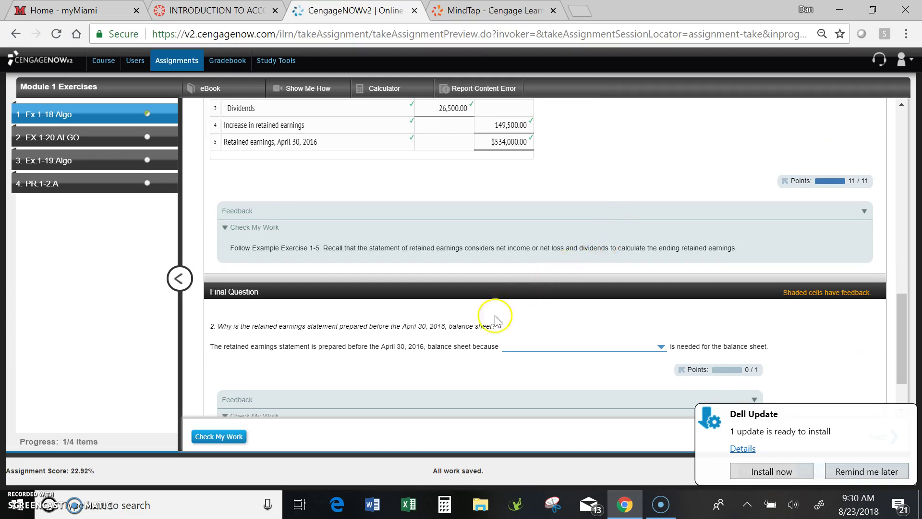
{"action": "scroll", "coordinate": [505, 321], "scroll_direction": "down", "scroll_amount": 2}
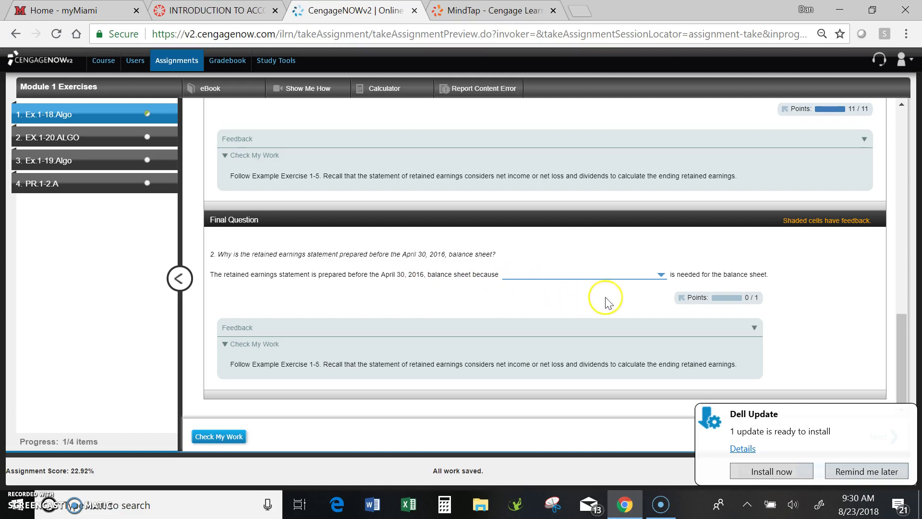
Answer the final question with 'Net income for April' and check the answer.
{"action": "left_click", "coordinate": [663, 275]}
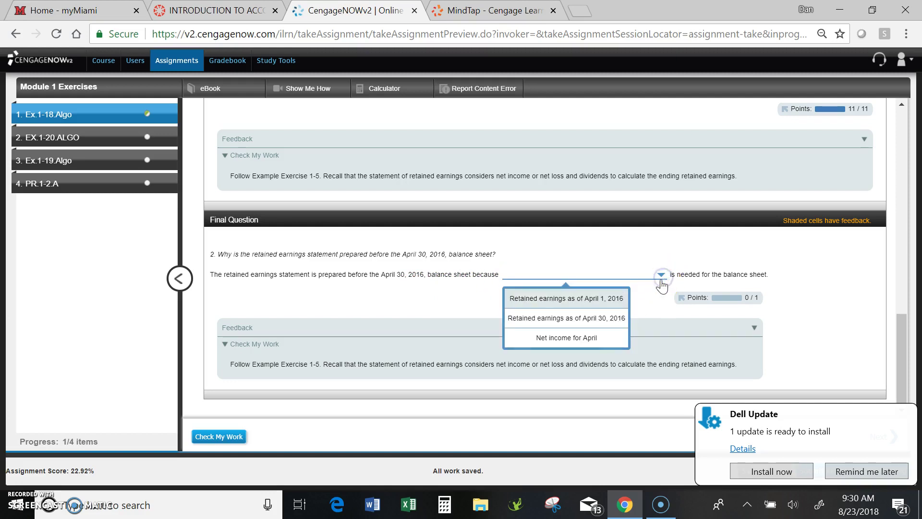
{"action": "left_click", "coordinate": [580, 339]}
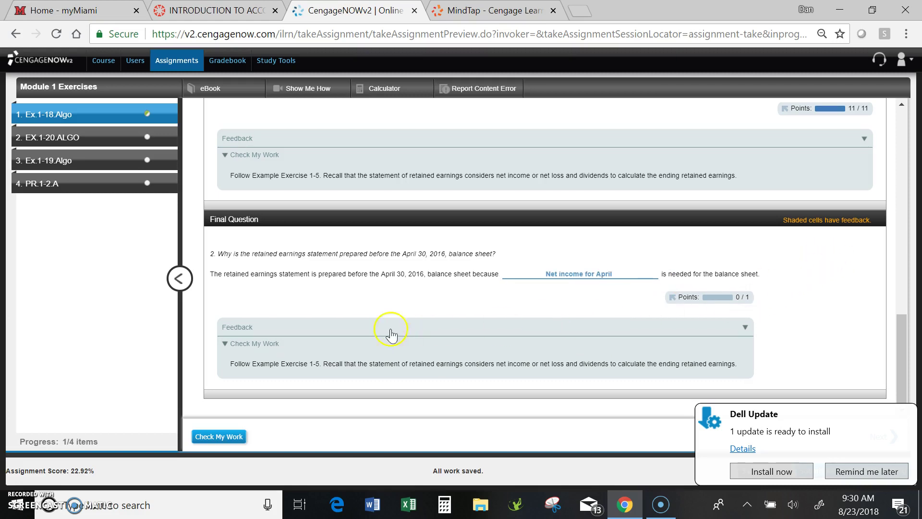
{"action": "left_click", "coordinate": [225, 437]}
{"action": "left_click", "coordinate": [219, 436]}
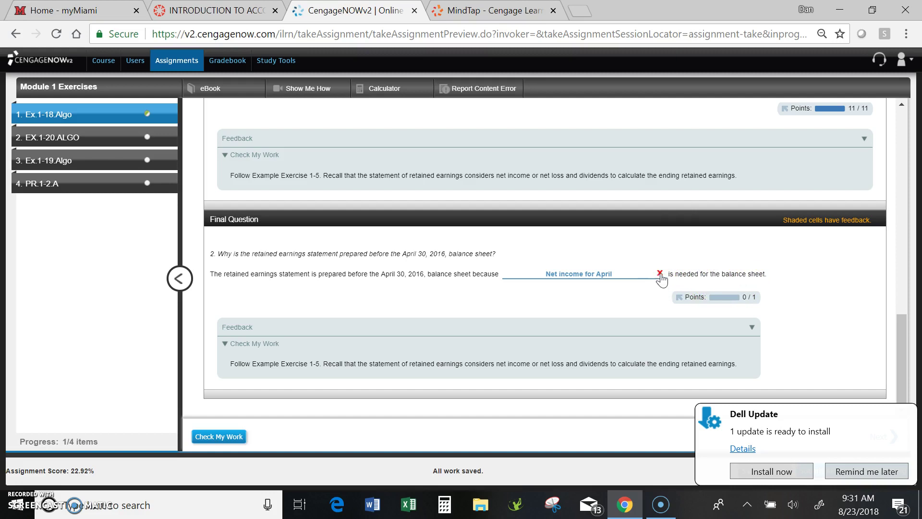
Change the answer to 'Retained earnings as of April 30, 2016' and recheck it.
{"action": "left_click", "coordinate": [658, 274]}
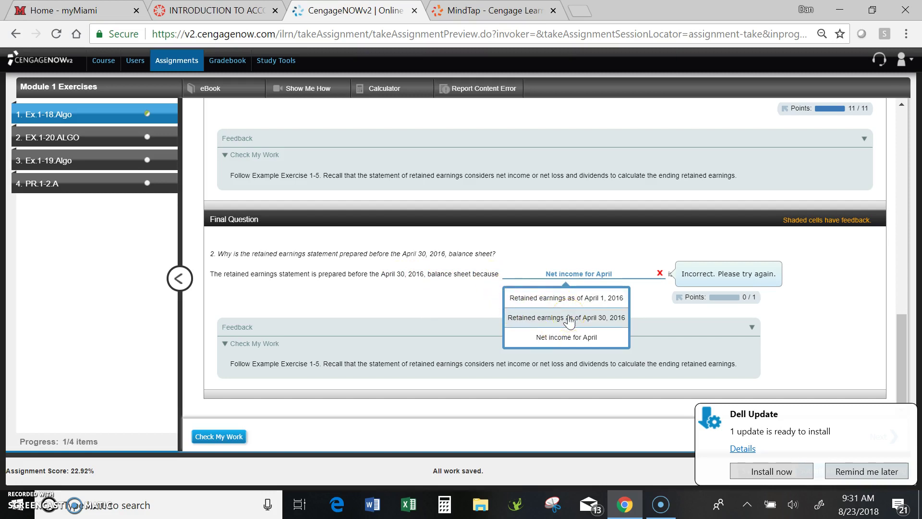
{"action": "left_click", "coordinate": [570, 318]}
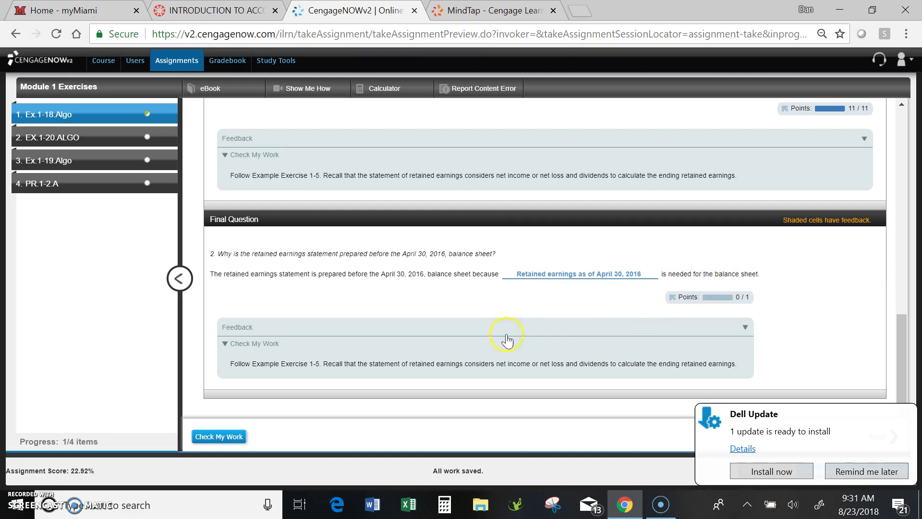
{"action": "left_click", "coordinate": [218, 437]}
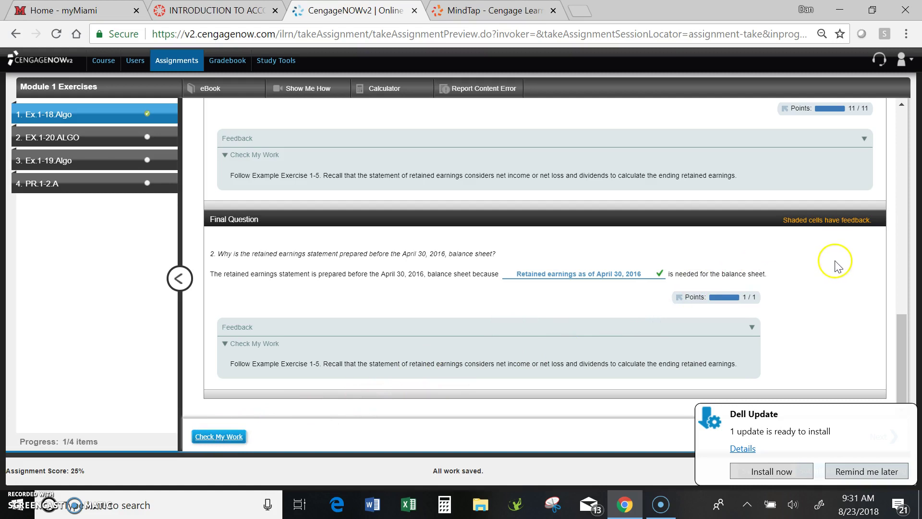
Dismiss the Dell Update reminder with Remind me later and scroll back to the top.
{"action": "scroll", "coordinate": [797, 269], "scroll_direction": "up", "scroll_amount": 3}
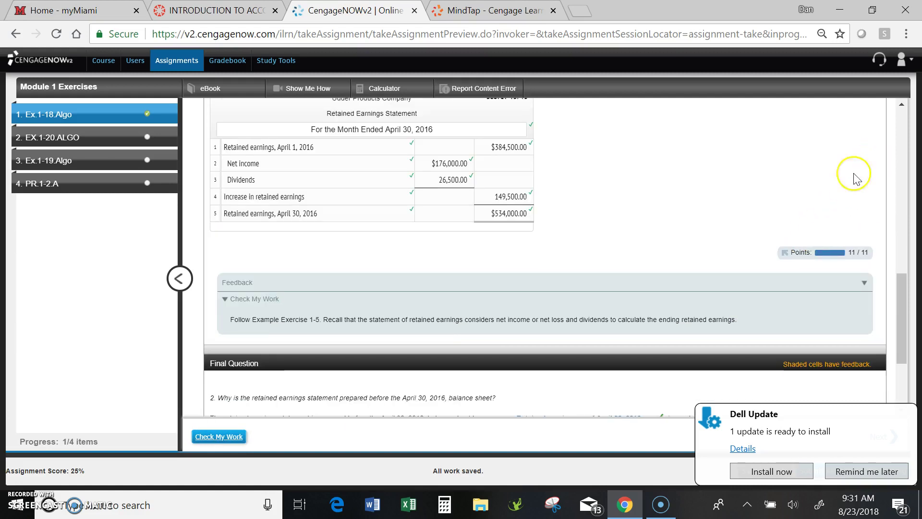
{"action": "scroll", "coordinate": [816, 218], "scroll_direction": "up", "scroll_amount": 3}
{"action": "scroll", "coordinate": [816, 218], "scroll_direction": "down", "scroll_amount": 6}
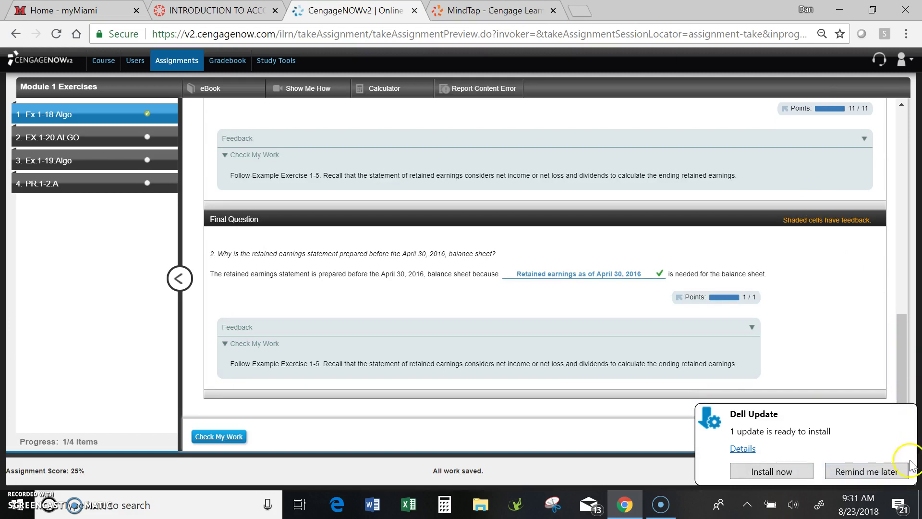
{"action": "left_click", "coordinate": [857, 470]}
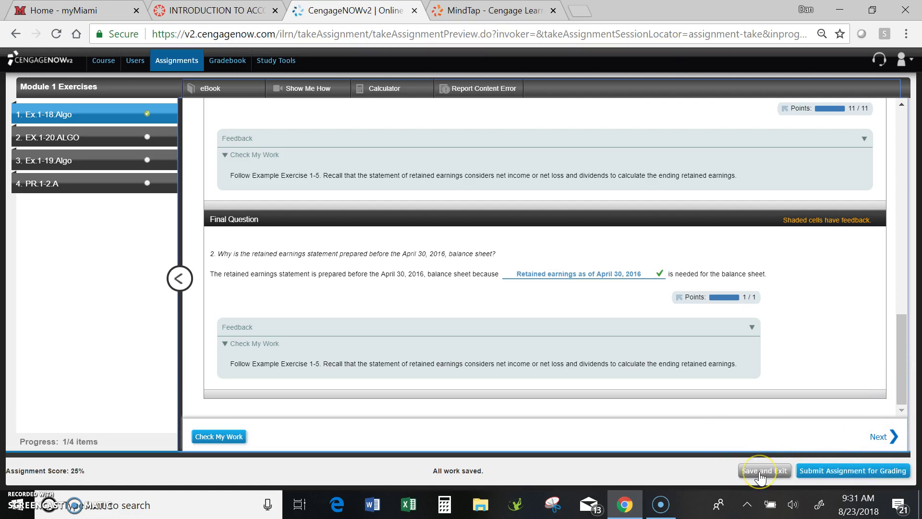
{"action": "left_click", "coordinate": [857, 475]}
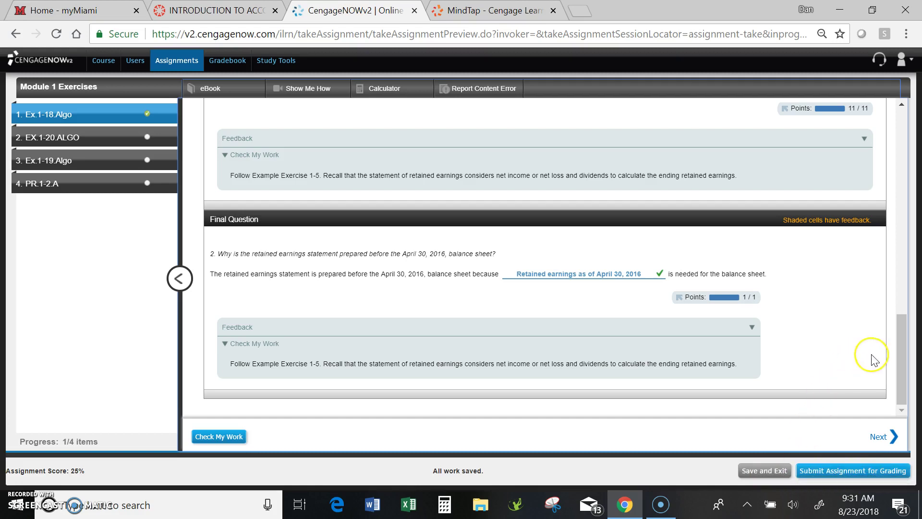
{"action": "left_click_drag", "start_coordinate": [912, 384], "coordinate": [902, 187]}
{"action": "left_click", "coordinate": [466, 143]}
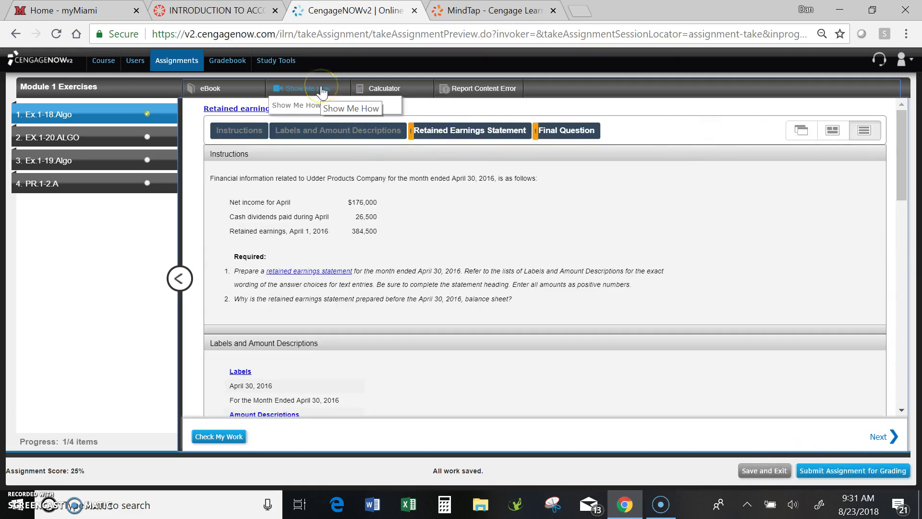